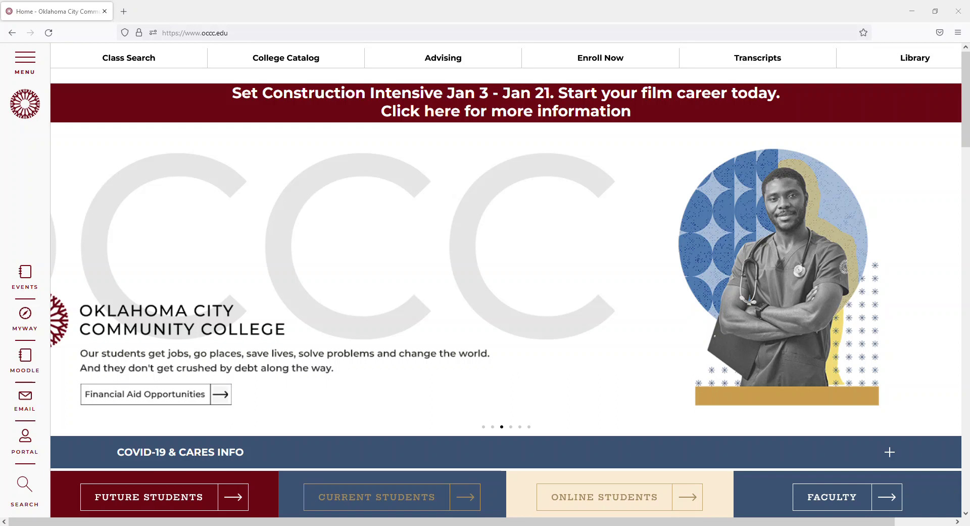
Go to the Health Applications page under Admissions from the site's main menu.
{"action": "left_click", "coordinate": [22, 74]}
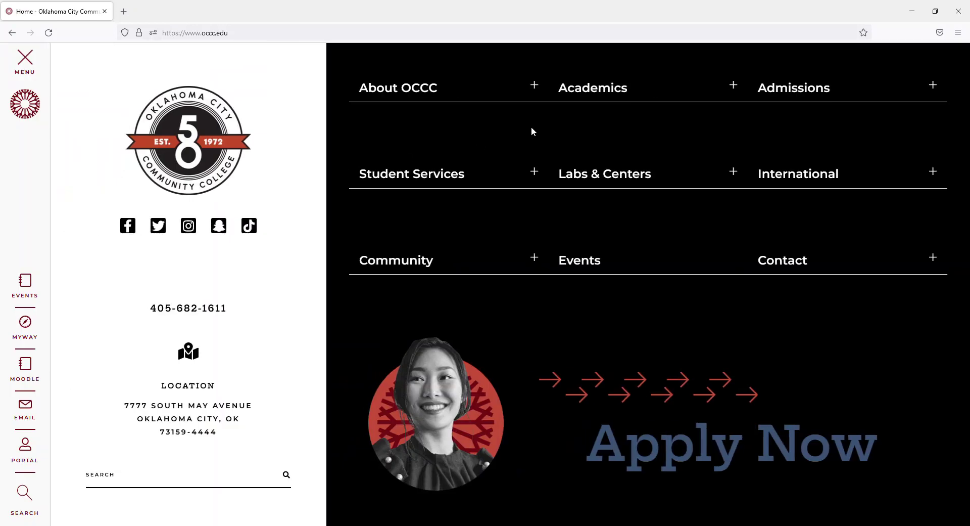
{"action": "left_click", "coordinate": [850, 91]}
{"action": "left_click", "coordinate": [833, 372]}
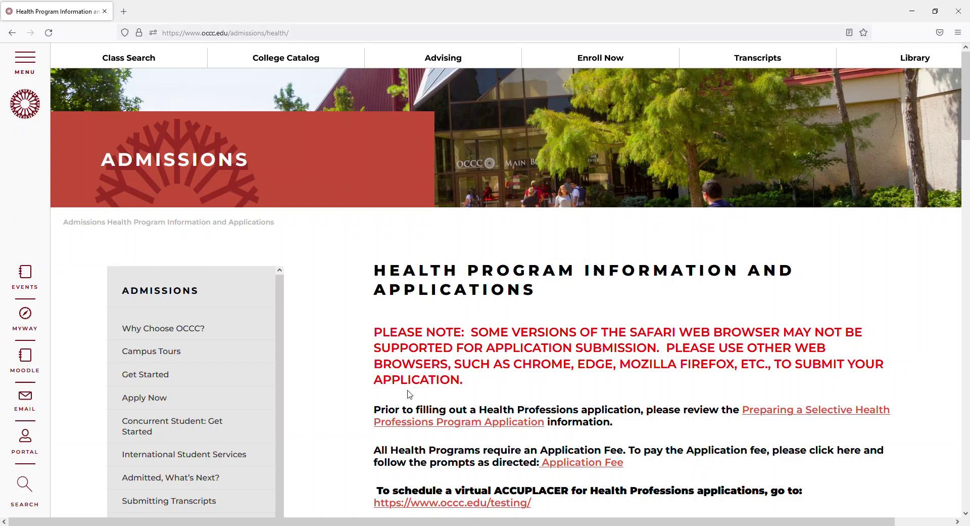
Find the Anesthesia Technology listing and open its AnTech Application form in a new tab.
{"action": "scroll", "coordinate": [417, 374], "scroll_direction": "down", "scroll_amount": 2}
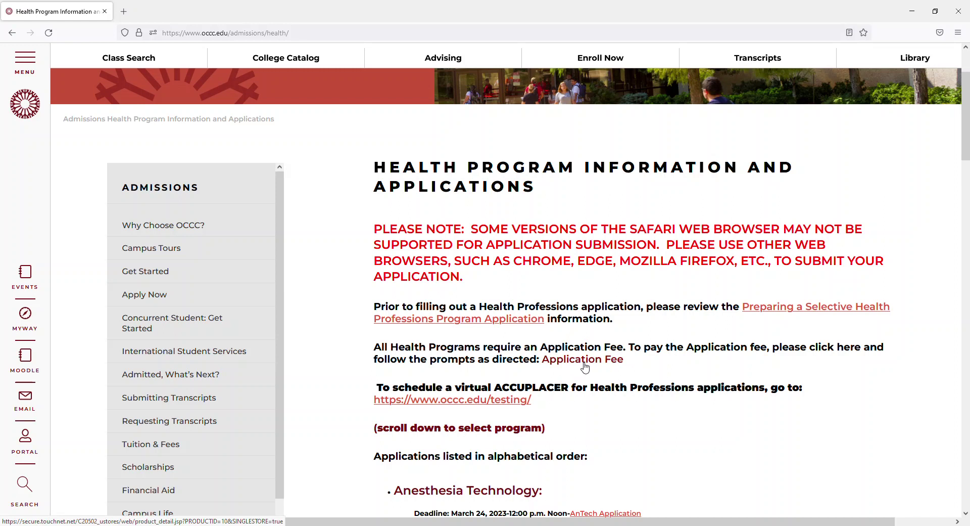
{"action": "scroll", "coordinate": [584, 365], "scroll_direction": "down", "scroll_amount": 2}
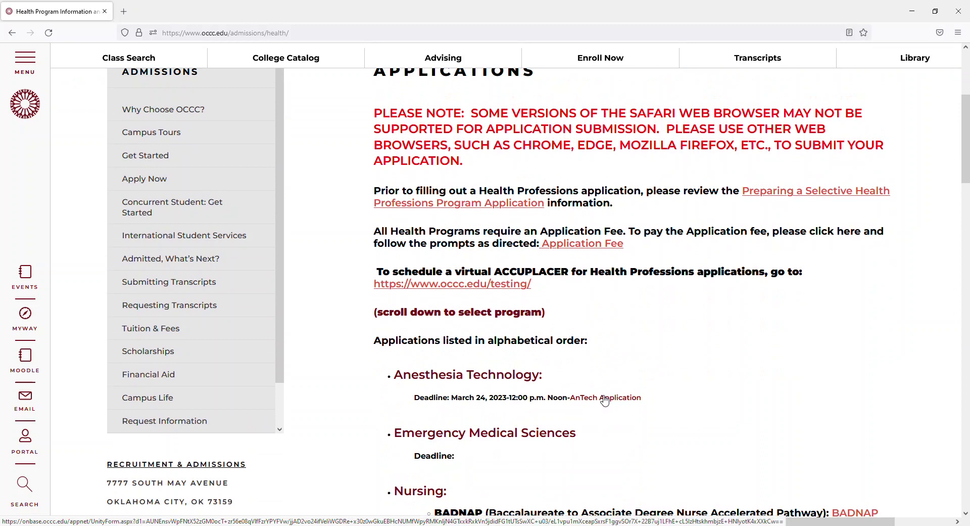
{"action": "left_click", "coordinate": [605, 399]}
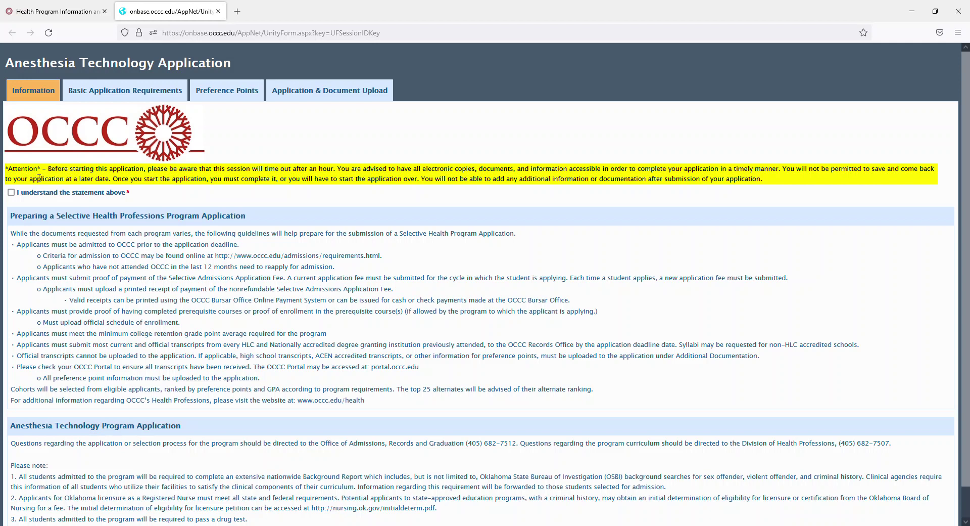
Tick 'I understand the statement above' and proceed to the Basic Application Requirements checklist.
{"action": "left_click", "coordinate": [11, 192]}
{"action": "scroll", "coordinate": [124, 342], "scroll_direction": "down", "scroll_amount": 2}
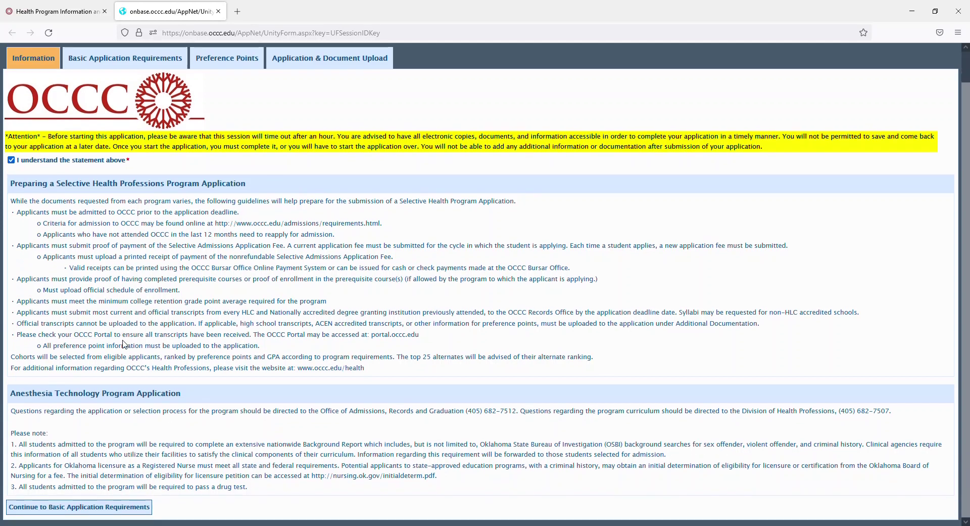
{"action": "left_click", "coordinate": [76, 507]}
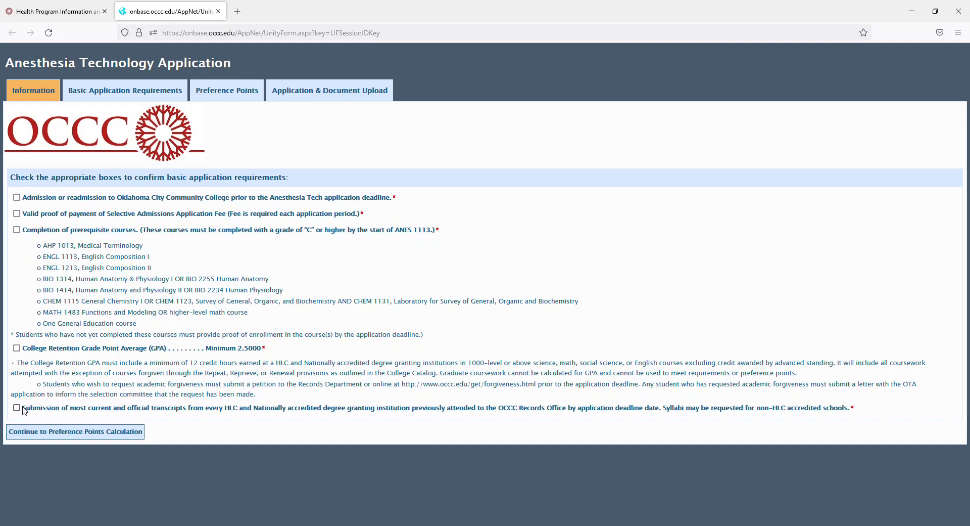
Confirm transcripts, retention GPA, prerequisites, fee paid and OCCC admission, then proceed to the estimator.
{"action": "left_click", "coordinate": [23, 409]}
{"action": "left_click", "coordinate": [17, 347]}
{"action": "left_click", "coordinate": [17, 229]}
{"action": "left_click", "coordinate": [16, 213]}
{"action": "left_click", "coordinate": [16, 197]}
{"action": "left_click", "coordinate": [121, 430]}
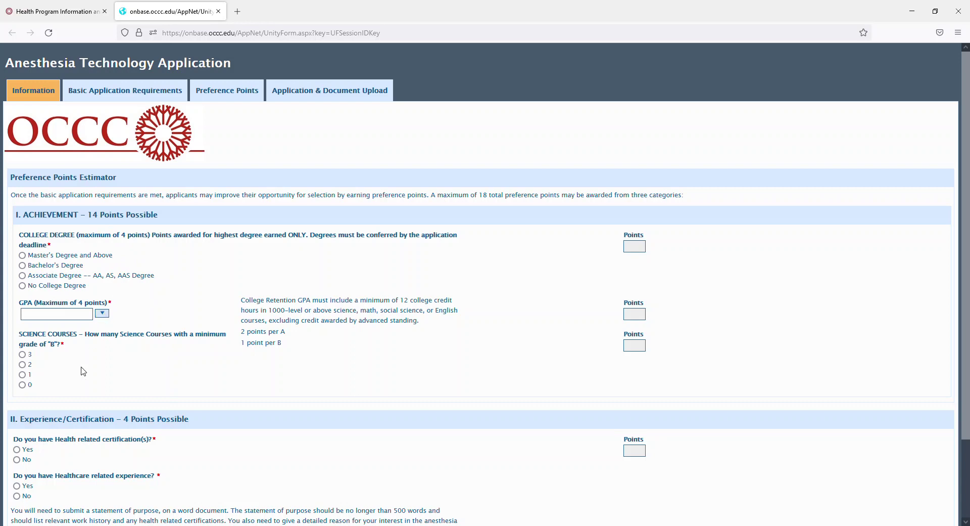
Set No College Degree, GPA range 3.0000-3.4999, and three science courses graded B or better.
{"action": "scroll", "coordinate": [84, 372], "scroll_direction": "down", "scroll_amount": 2}
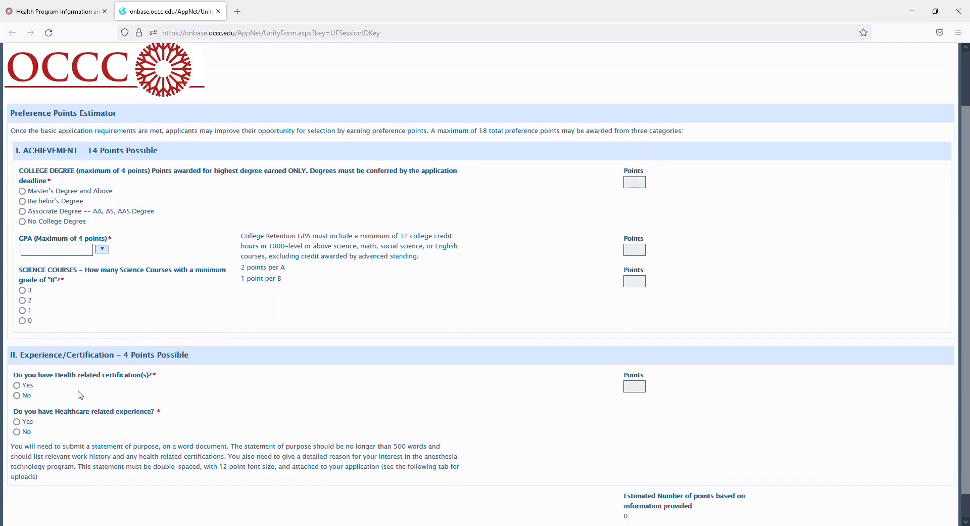
{"action": "scroll", "coordinate": [80, 394], "scroll_direction": "down", "scroll_amount": 1}
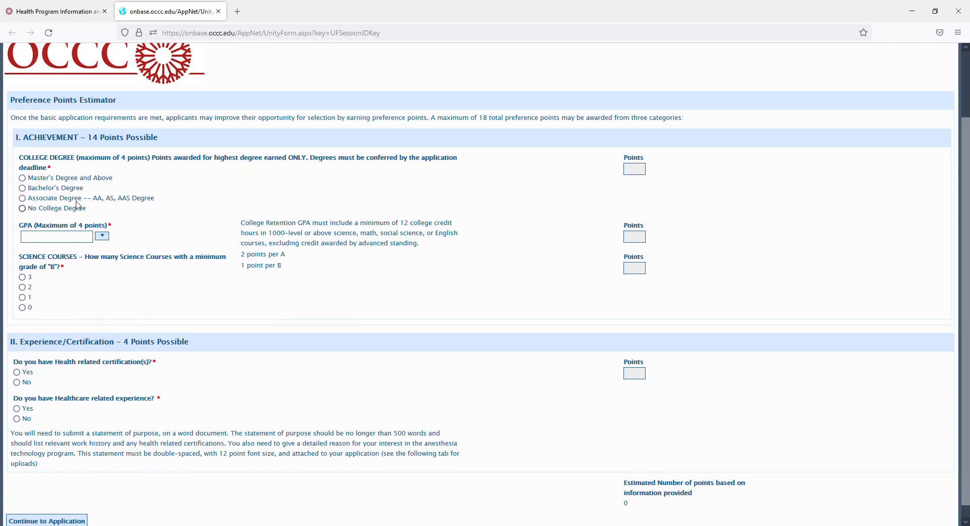
{"action": "left_click", "coordinate": [59, 210]}
{"action": "left_click", "coordinate": [102, 243]}
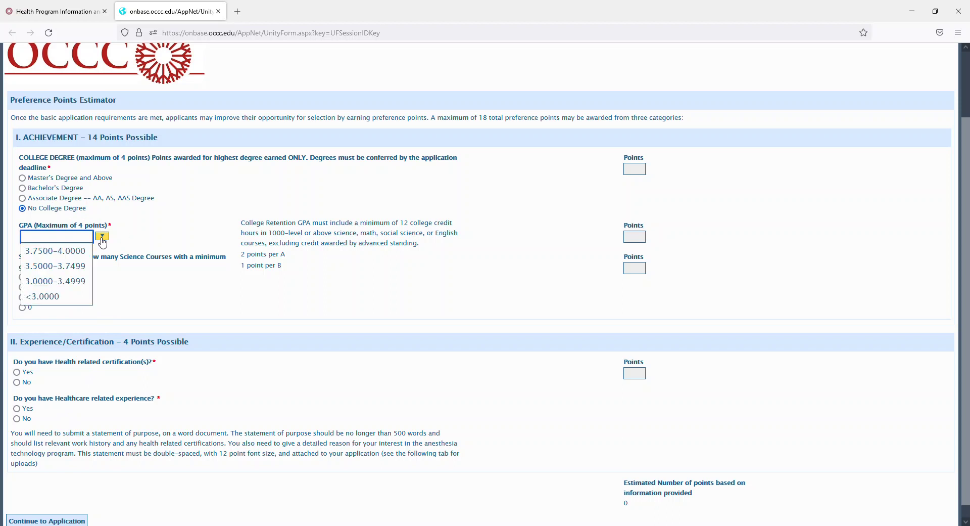
{"action": "left_click", "coordinate": [79, 283]}
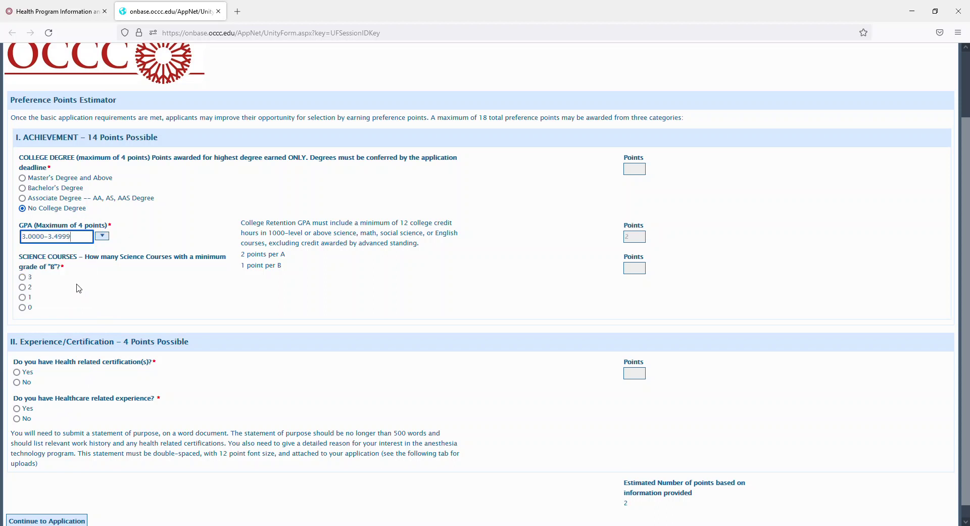
{"action": "left_click", "coordinate": [23, 278]}
Enter the first science course as General Biology, Fall 2000, grade A.
{"action": "left_click", "coordinate": [63, 337]}
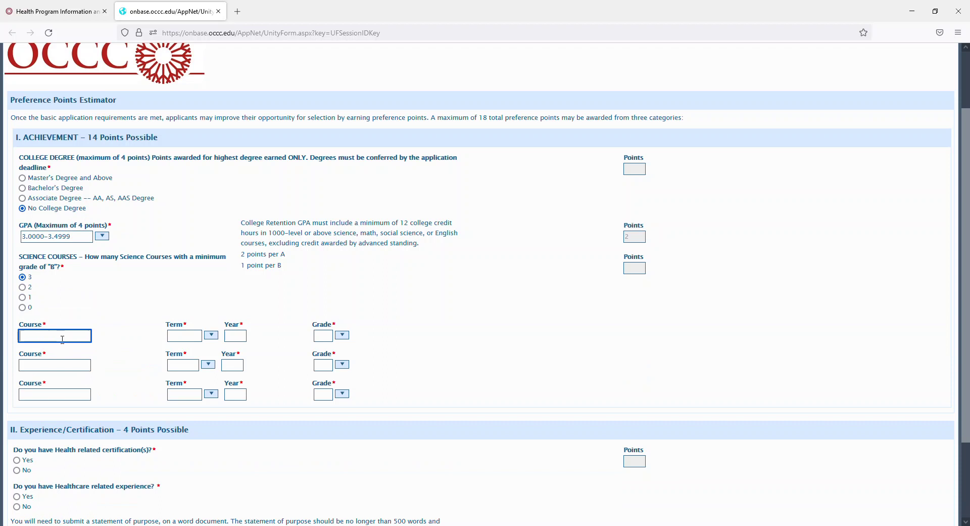
{"action": "type", "text": "General Biology"}
{"action": "left_click", "coordinate": [212, 336]}
{"action": "left_click", "coordinate": [179, 349]}
{"action": "left_click", "coordinate": [240, 335]}
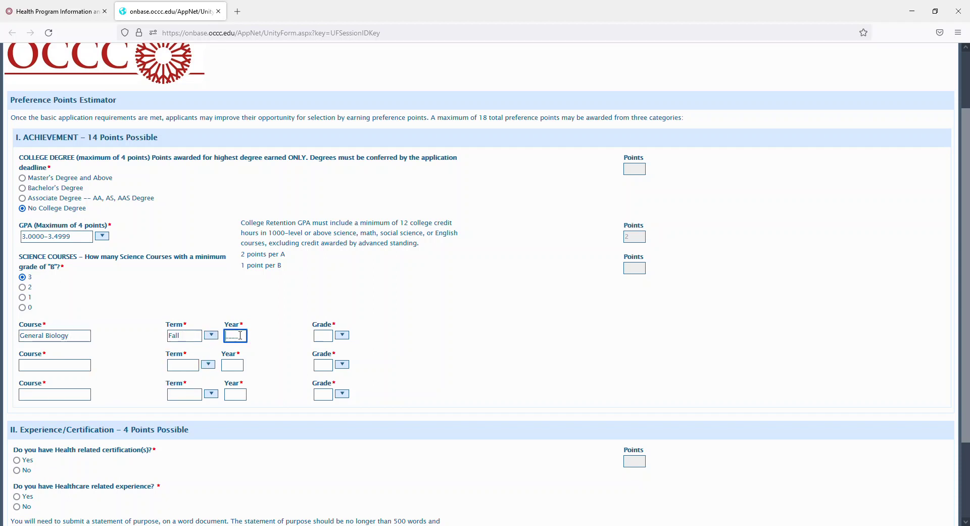
{"action": "type", "text": "2000"}
{"action": "left_click", "coordinate": [348, 338]}
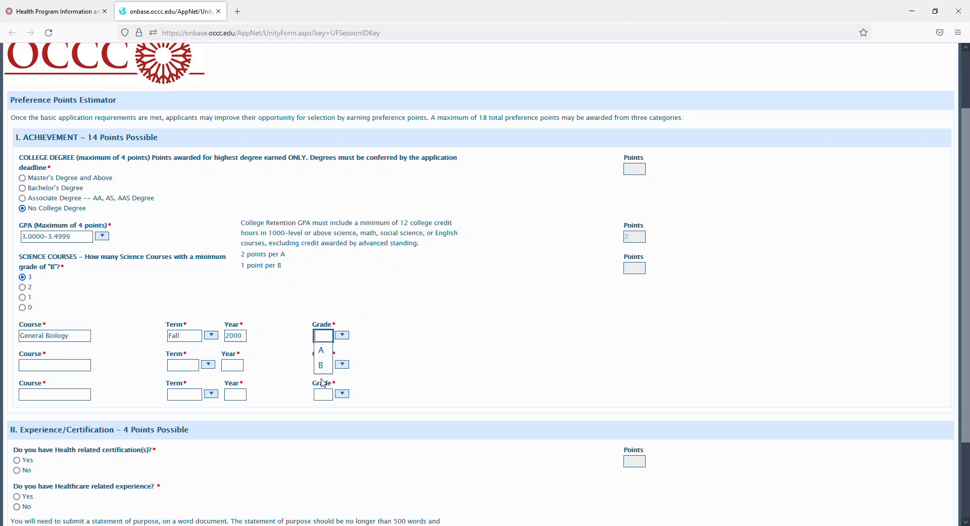
{"action": "left_click", "coordinate": [327, 354]}
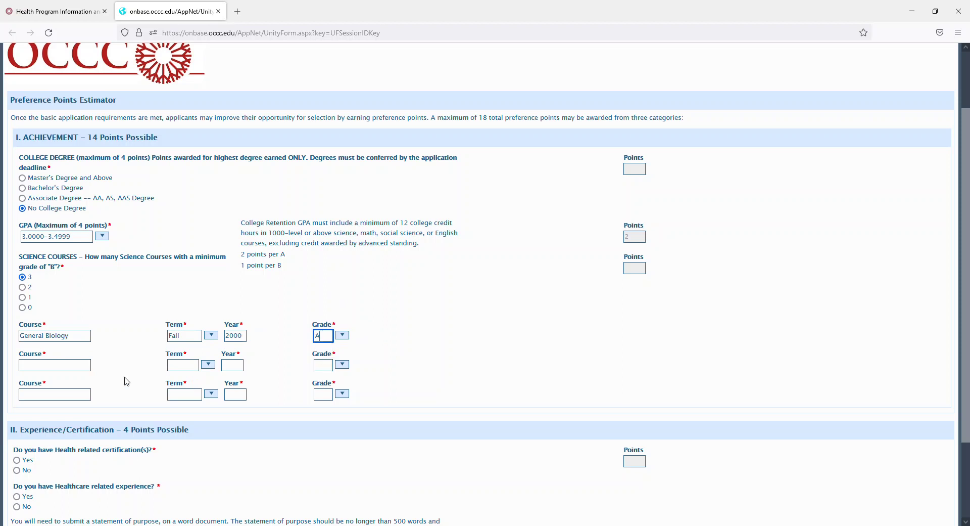
Begin entering the second science course's name.
{"action": "left_click", "coordinate": [56, 366]}
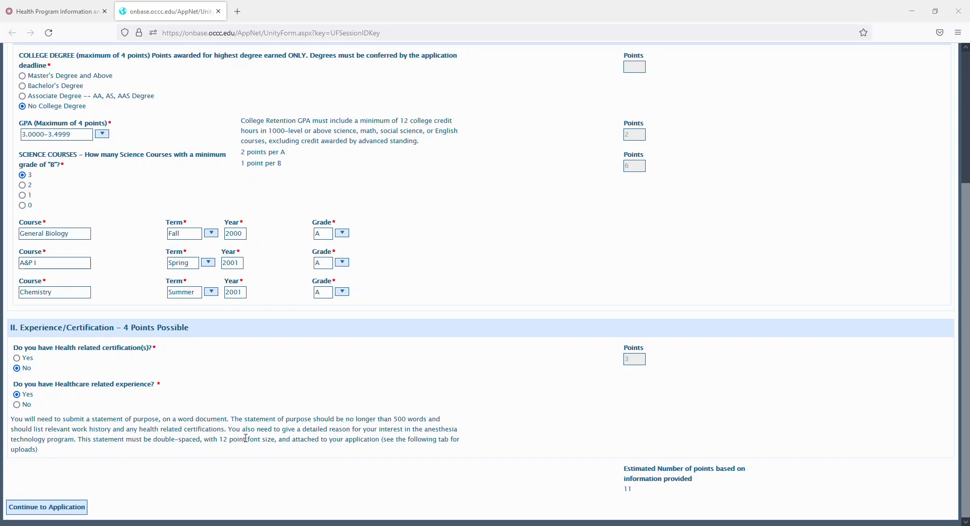
Continue to the application and enter the student ID and the applicant's first and last name.
{"action": "left_click", "coordinate": [71, 507]}
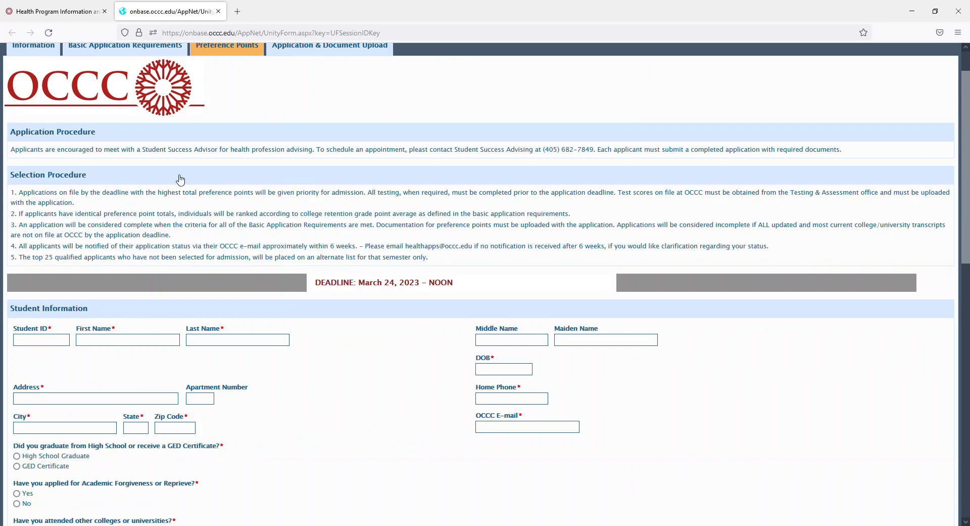
{"action": "scroll", "coordinate": [105, 173], "scroll_direction": "down", "scroll_amount": 2}
{"action": "left_click", "coordinate": [42, 235]}
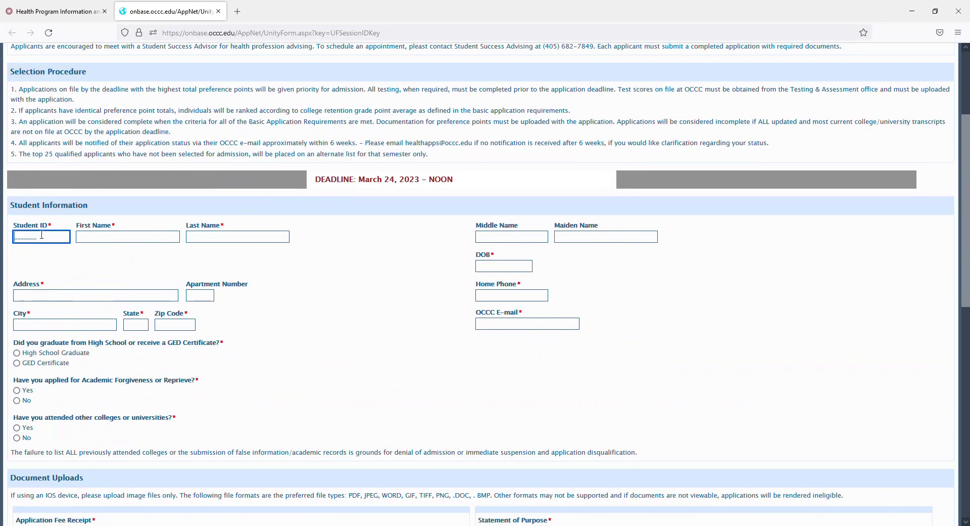
{"action": "type", "text": "0000000"}
{"action": "left_click", "coordinate": [94, 238]}
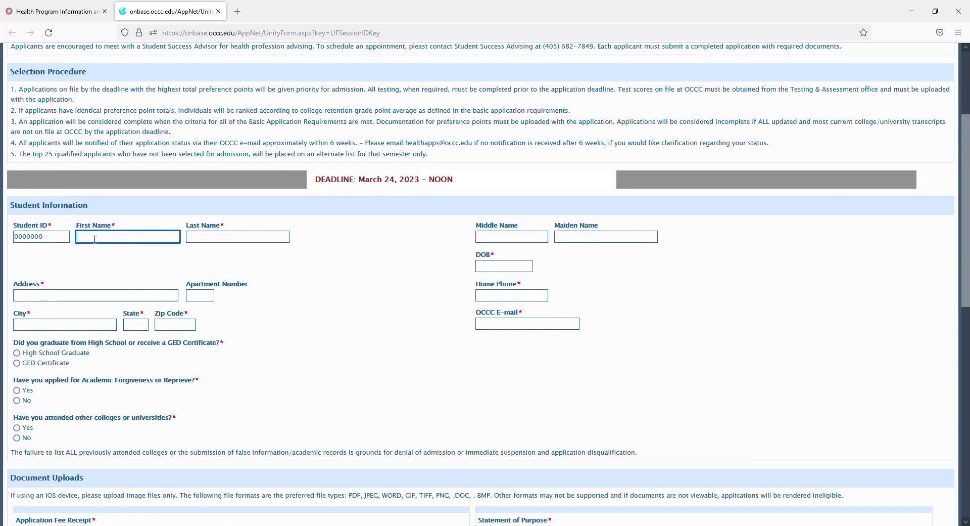
{"action": "type", "text": "Jane"}
{"action": "key", "text": "Tab"}
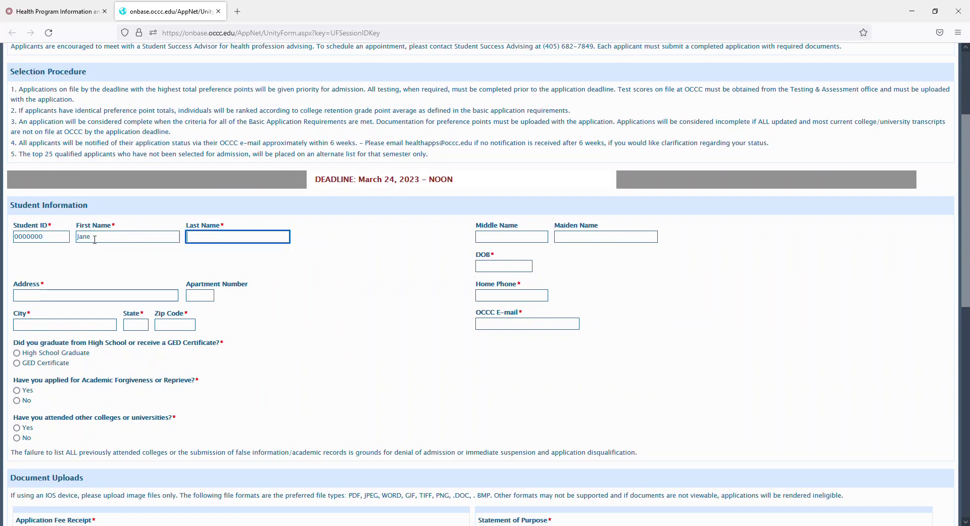
{"action": "type", "text": "Doe"}
Skip Middle and Maiden Name and set the date of birth to 01/01/1972.
{"action": "key", "text": "Tab"}
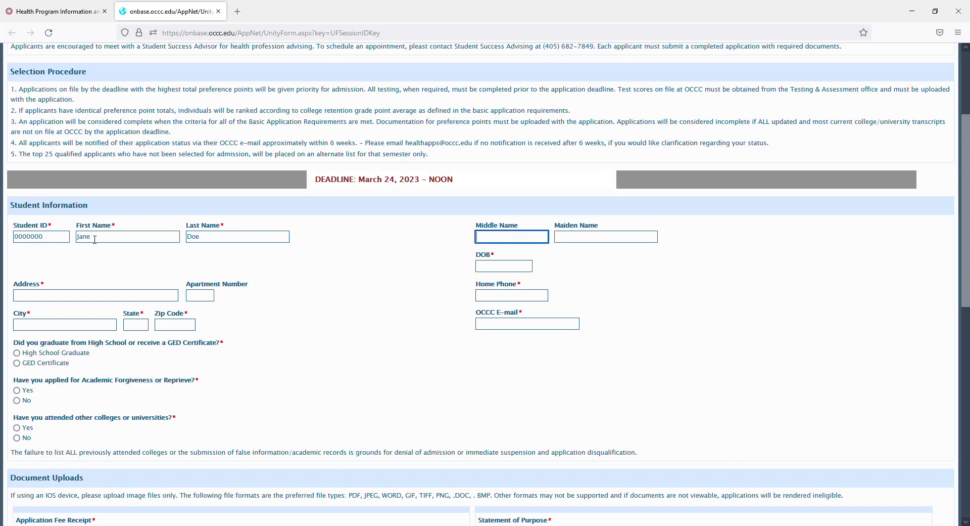
{"action": "key", "text": "Tab"}
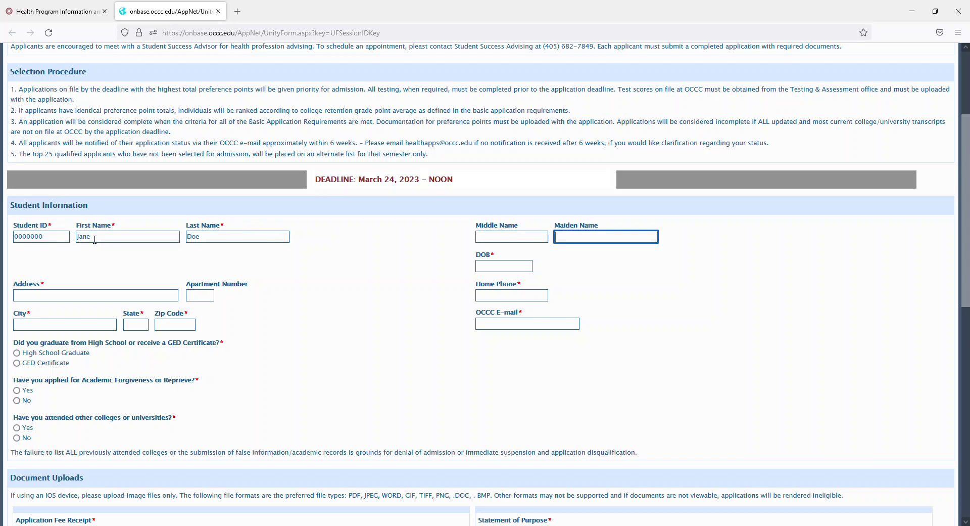
{"action": "key", "text": "Tab"}
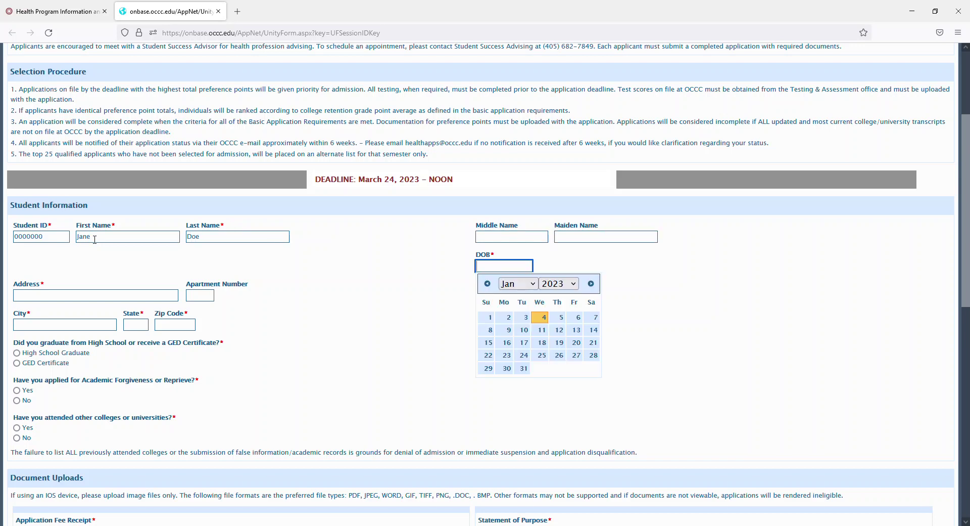
{"action": "type", "text": "01/01/1972"}
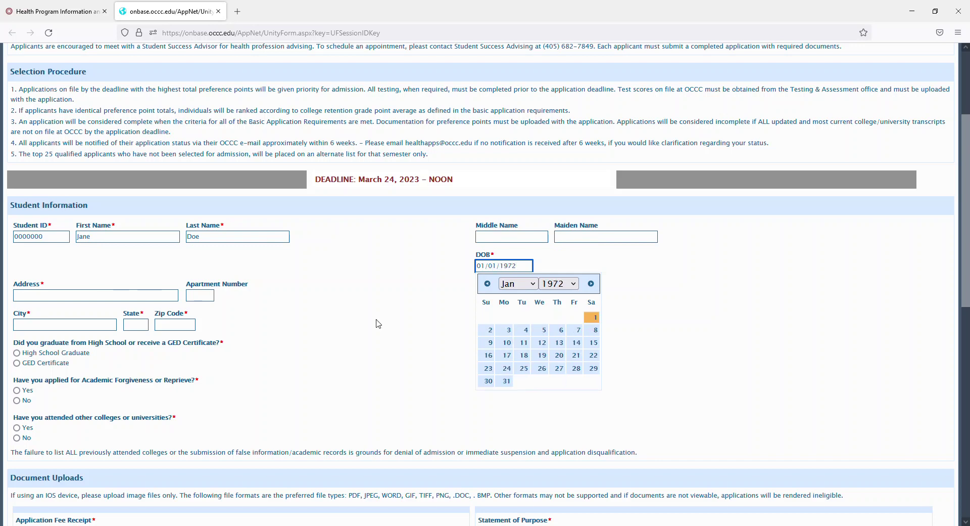
{"action": "left_click", "coordinate": [596, 318]}
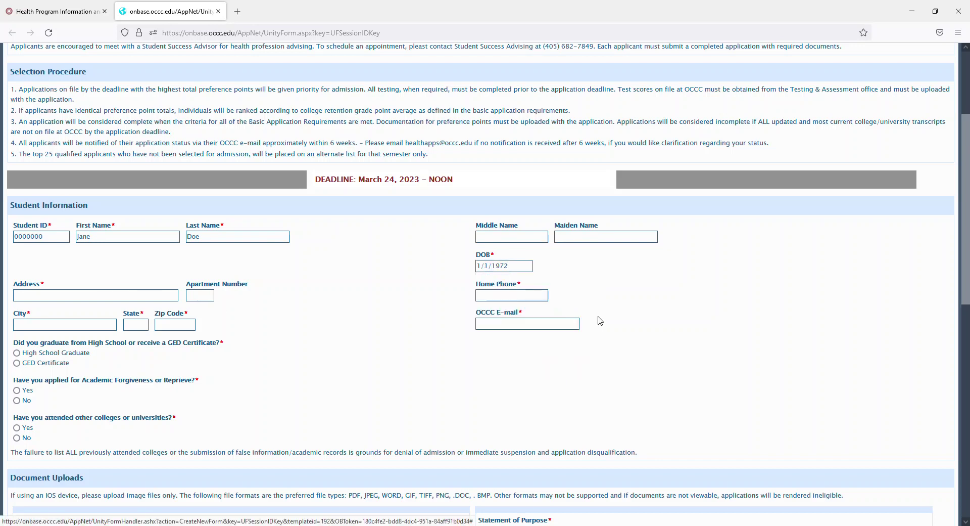
Enter the applicant's street address, city, state and ZIP code.
{"action": "left_click", "coordinate": [51, 294]}
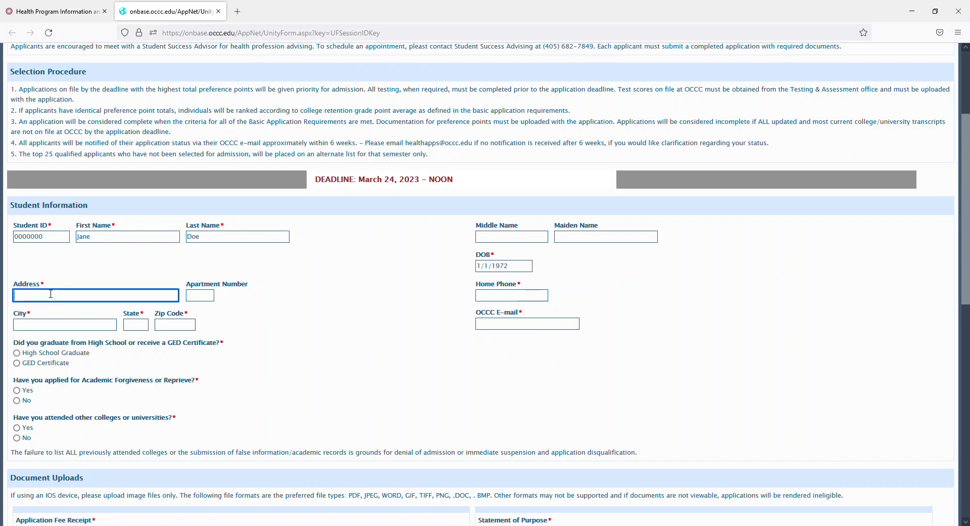
{"action": "type", "text": "123 Whoville Ln"}
{"action": "key", "text": "Tab"}
{"action": "key", "text": "Tab"}
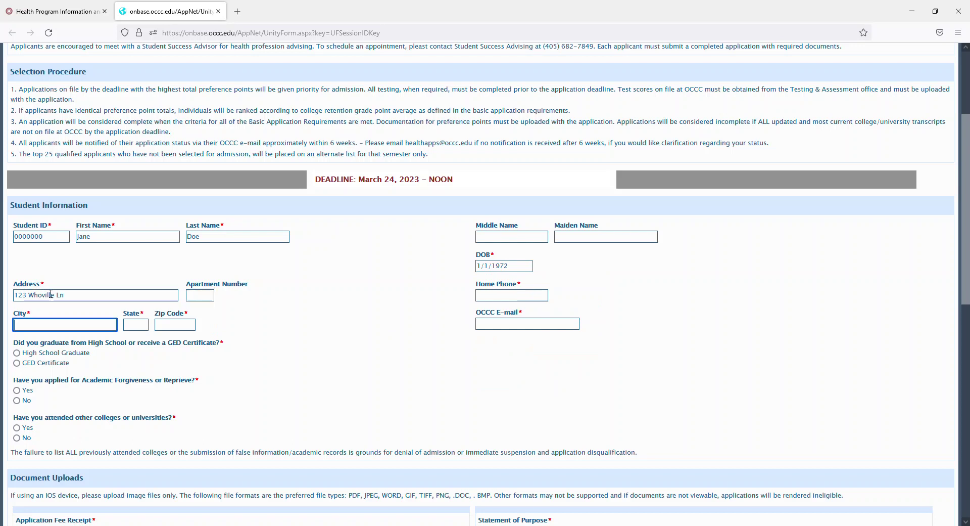
{"action": "type", "text": "Oklahoma City"}
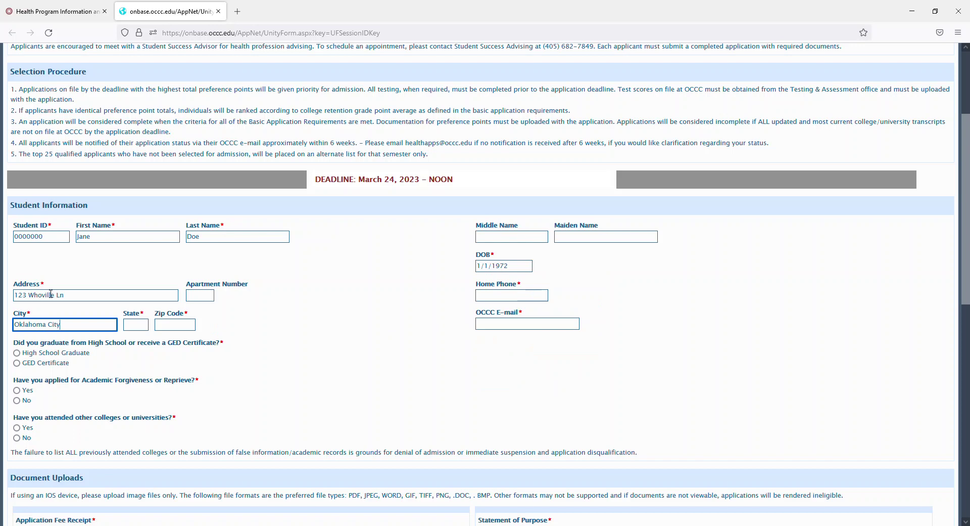
{"action": "key", "text": "Tab"}
{"action": "type", "text": "OK"}
{"action": "key", "text": "Tab"}
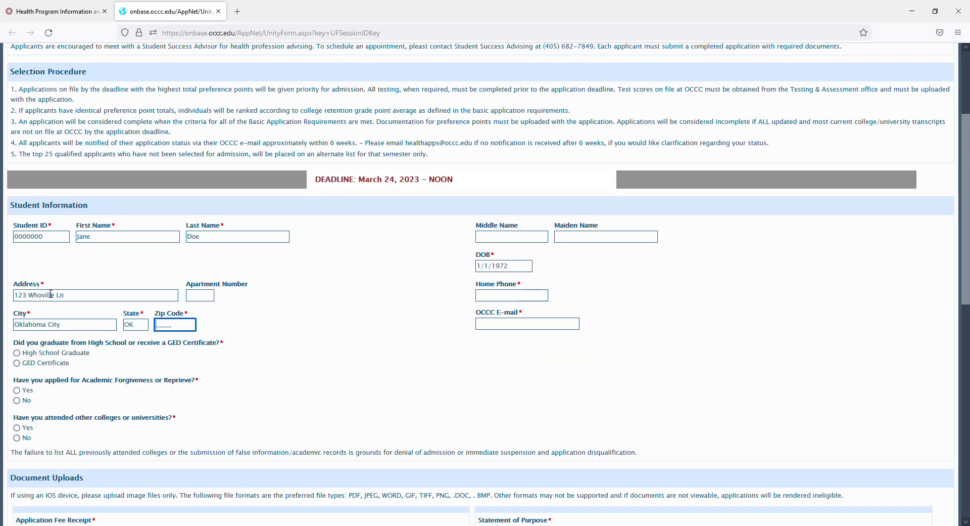
{"action": "type", "text": "73015"}
Fill in the home phone number and OCCC e-mail, and choose High School Graduate.
{"action": "left_click", "coordinate": [492, 295]}
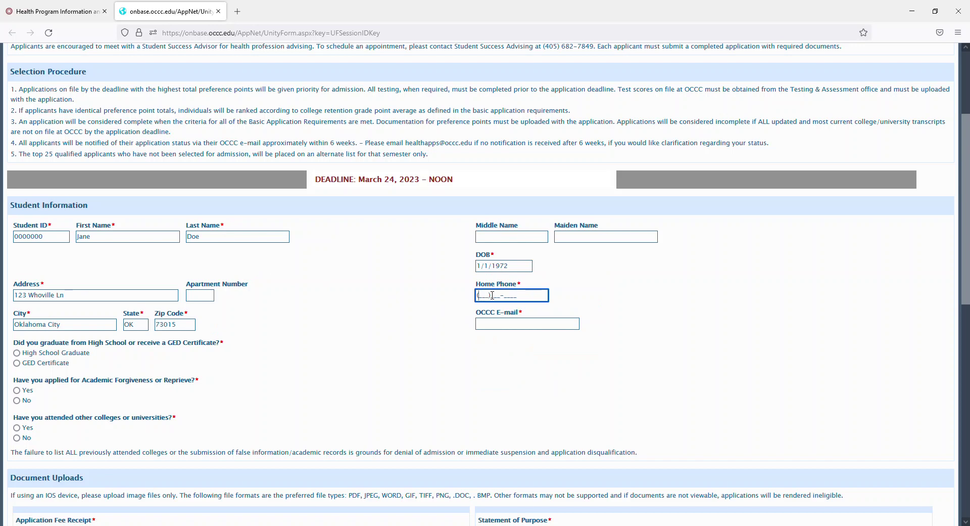
{"action": "left_click", "coordinate": [524, 322]}
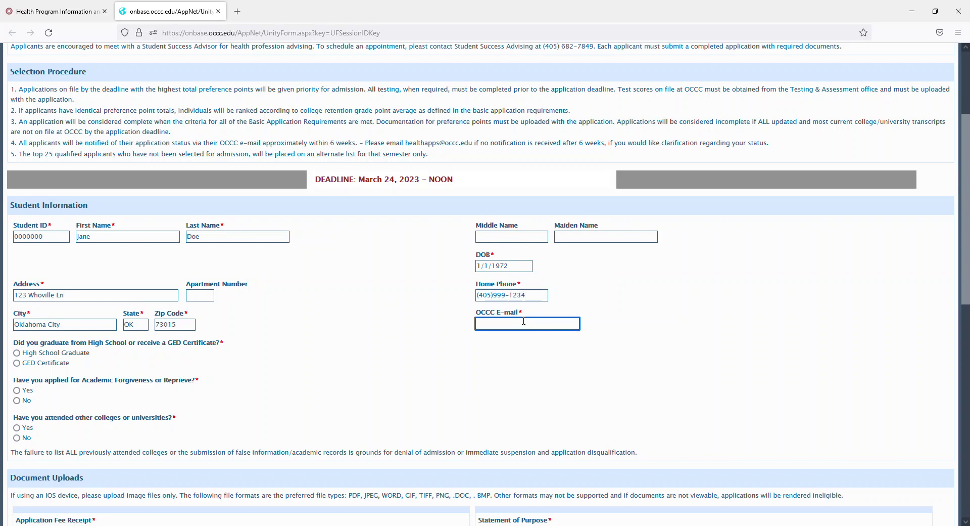
{"action": "left_click", "coordinate": [69, 353]}
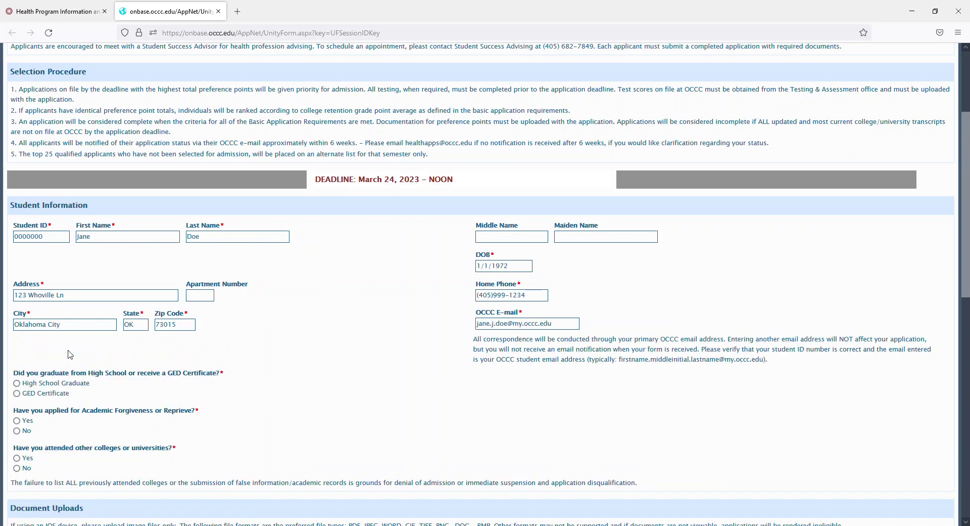
{"action": "left_click", "coordinate": [53, 385]}
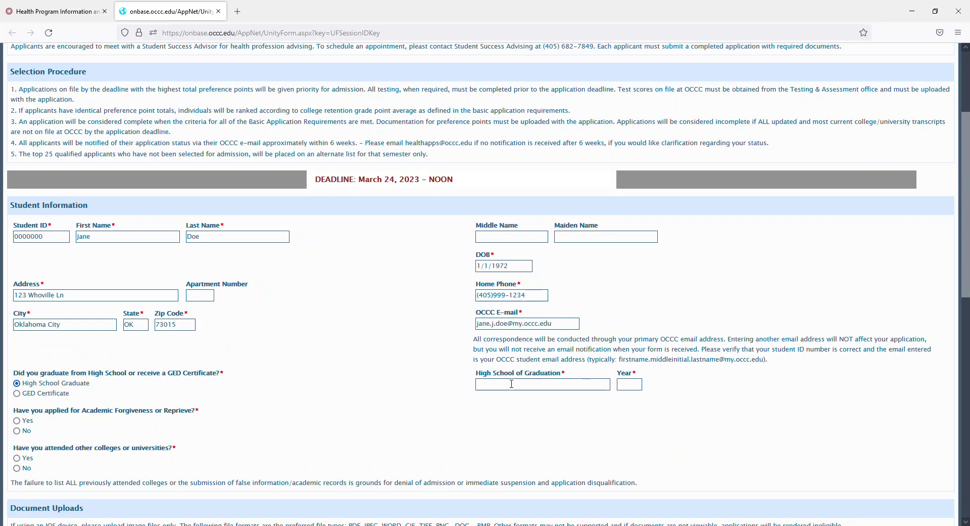
Choose GED Certificate with year 2000, set Academic Forgiveness to No and other colleges to Yes.
{"action": "left_click", "coordinate": [16, 393]}
{"action": "left_click", "coordinate": [483, 385]}
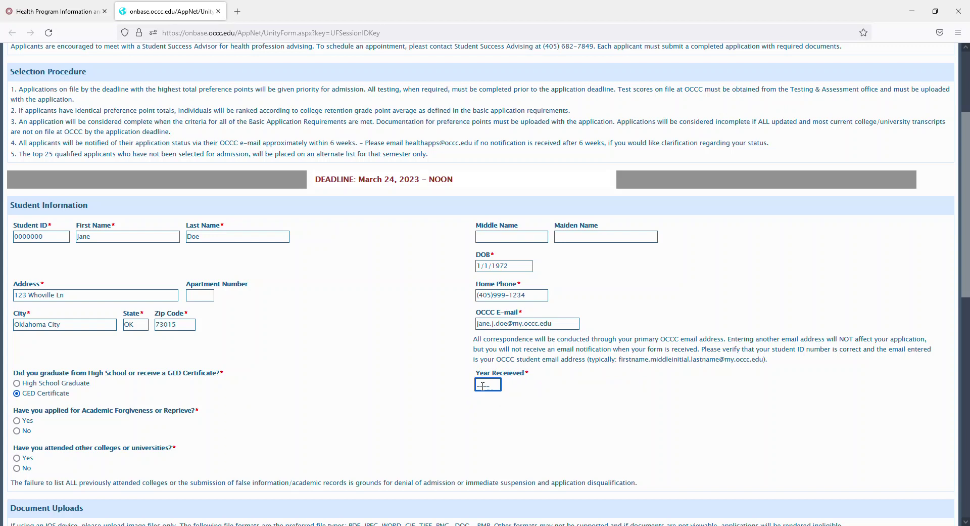
{"action": "type", "text": "2000"}
{"action": "scroll", "coordinate": [253, 354], "scroll_direction": "down", "scroll_amount": 2}
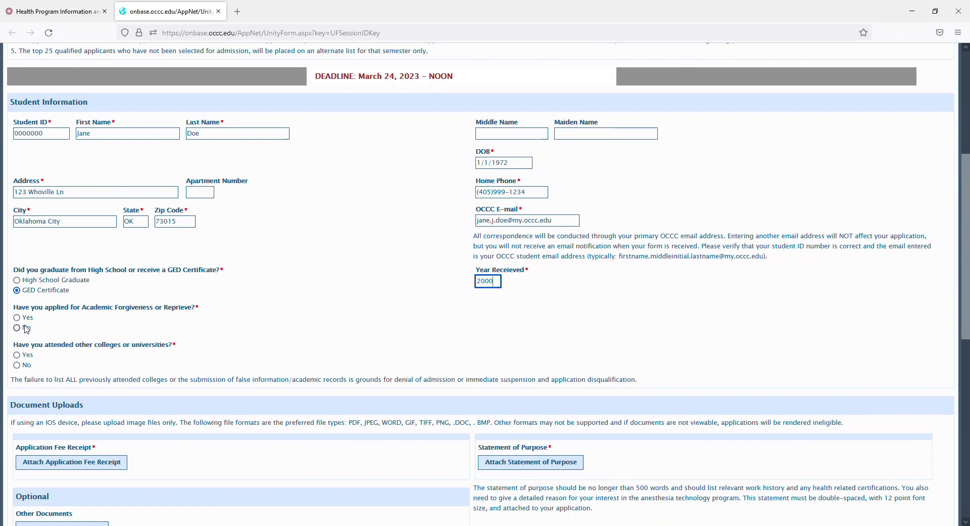
{"action": "left_click", "coordinate": [24, 318]}
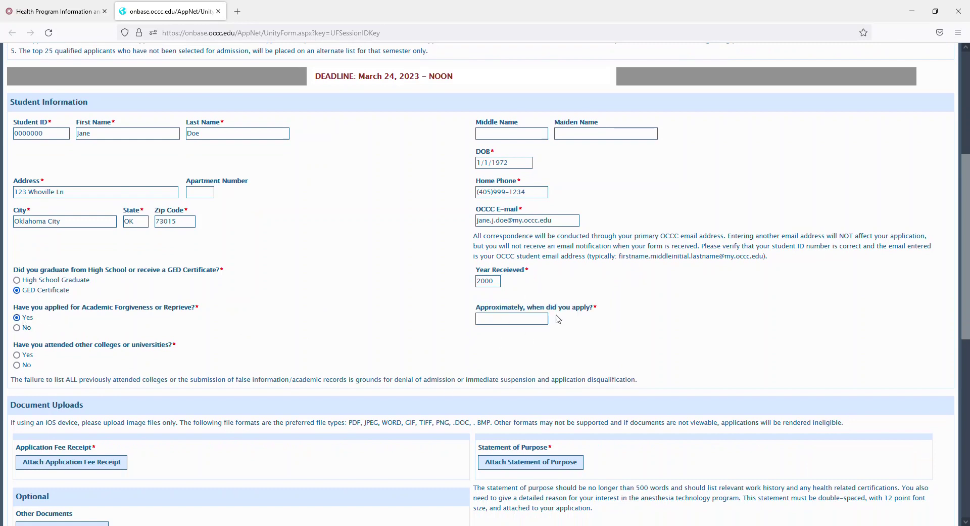
{"action": "left_click", "coordinate": [24, 327]}
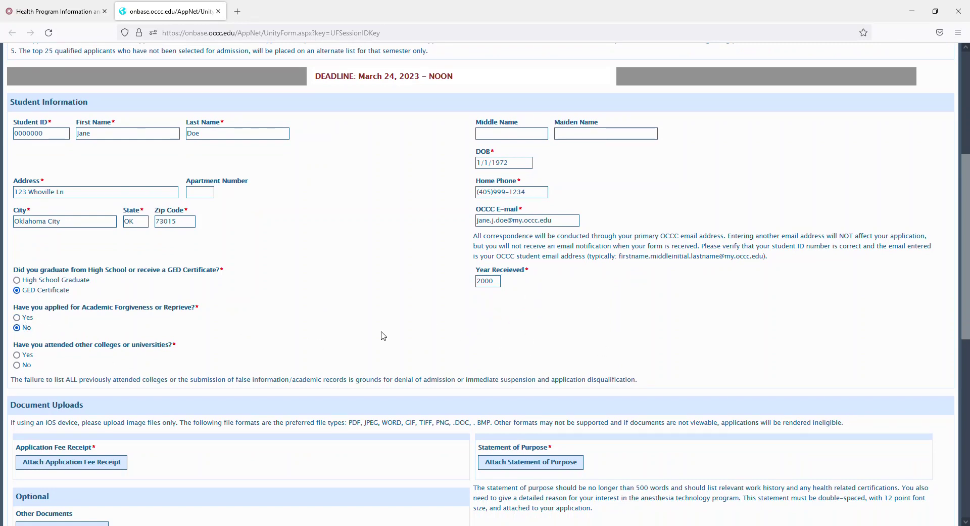
{"action": "left_click", "coordinate": [30, 355]}
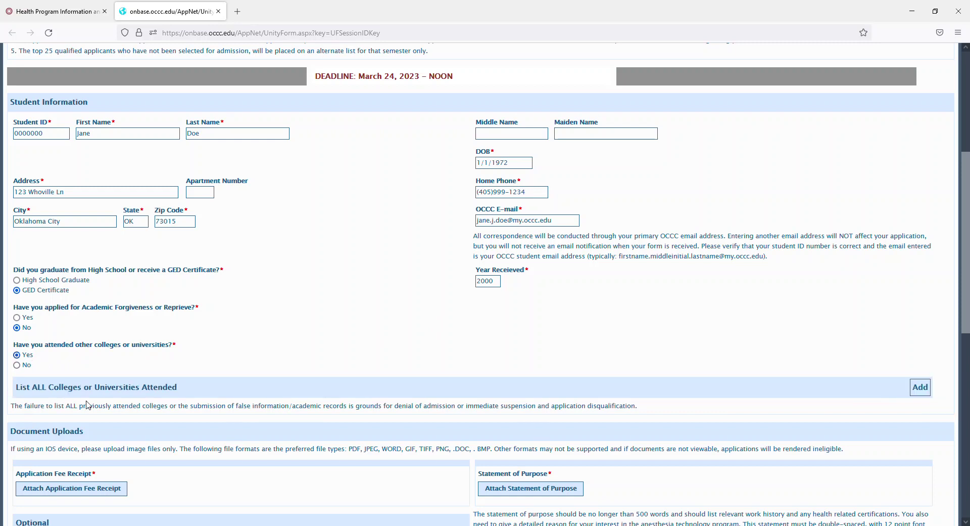
Add a previously attended college row for OSUOKC starting Aug 2000.
{"action": "left_click", "coordinate": [920, 387]}
{"action": "left_click", "coordinate": [178, 417]}
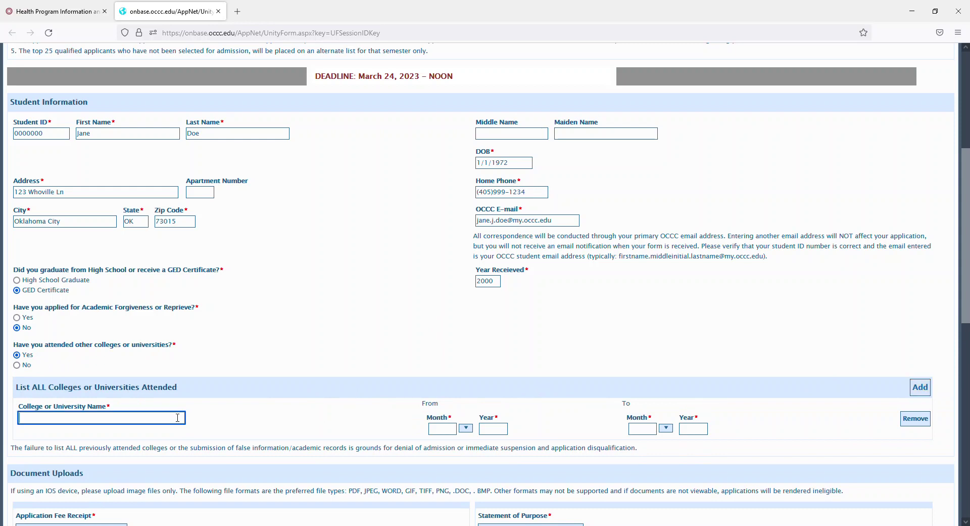
{"action": "type", "text": "OSUOKC"}
{"action": "left_click", "coordinate": [466, 428]}
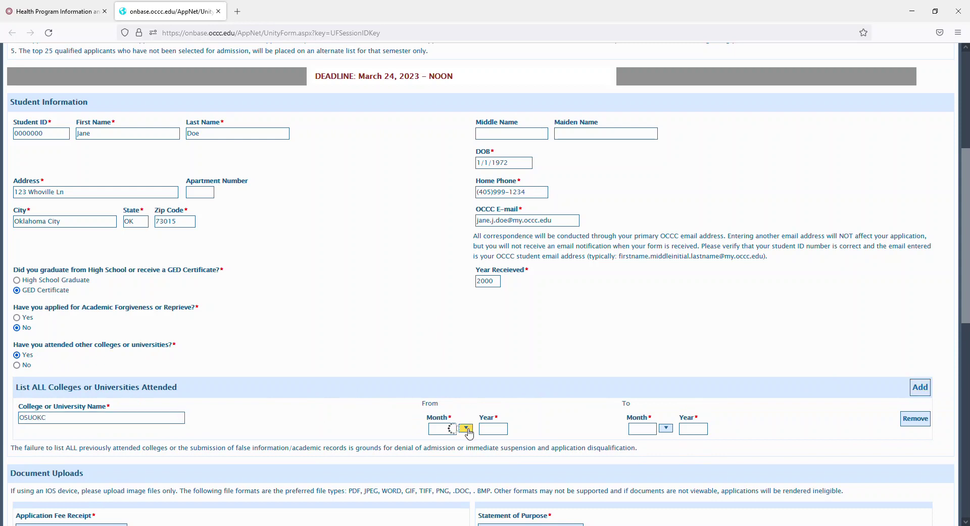
{"action": "scroll", "coordinate": [444, 495], "scroll_direction": "down", "scroll_amount": 2}
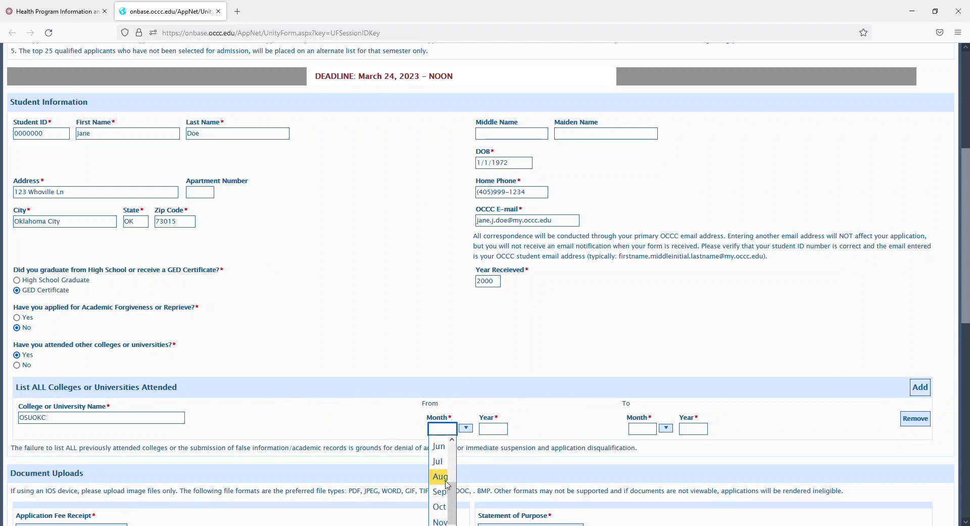
{"action": "left_click", "coordinate": [448, 484]}
{"action": "left_click", "coordinate": [485, 432]}
{"action": "type", "text": "2"}
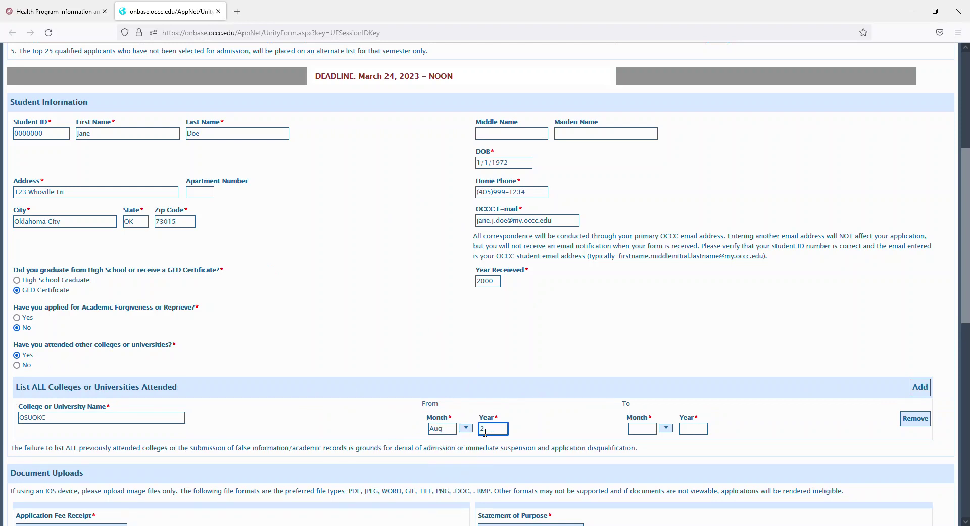
{"action": "type", "text": "000"}
Set the OSUOKC end month to May and end year to 2001.
{"action": "left_click", "coordinate": [666, 429]}
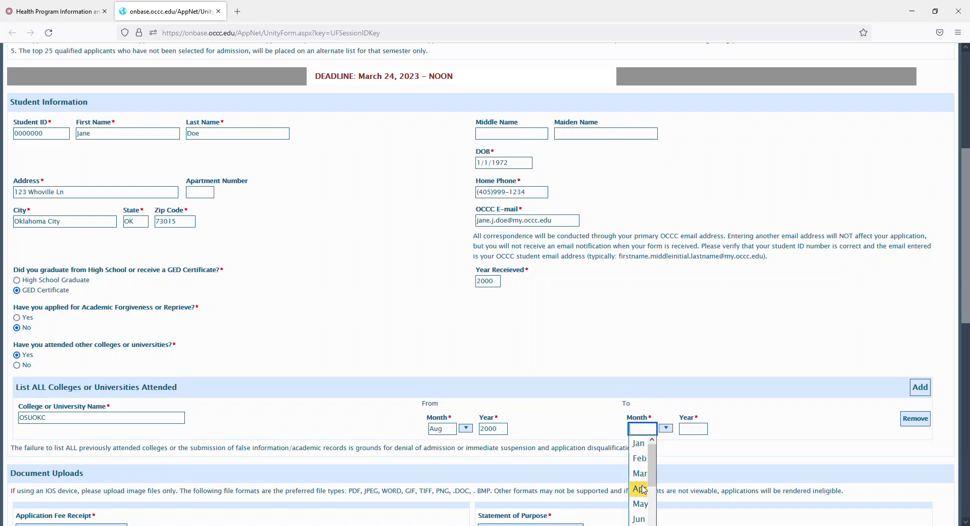
{"action": "left_click", "coordinate": [640, 503]}
{"action": "left_click", "coordinate": [687, 431]}
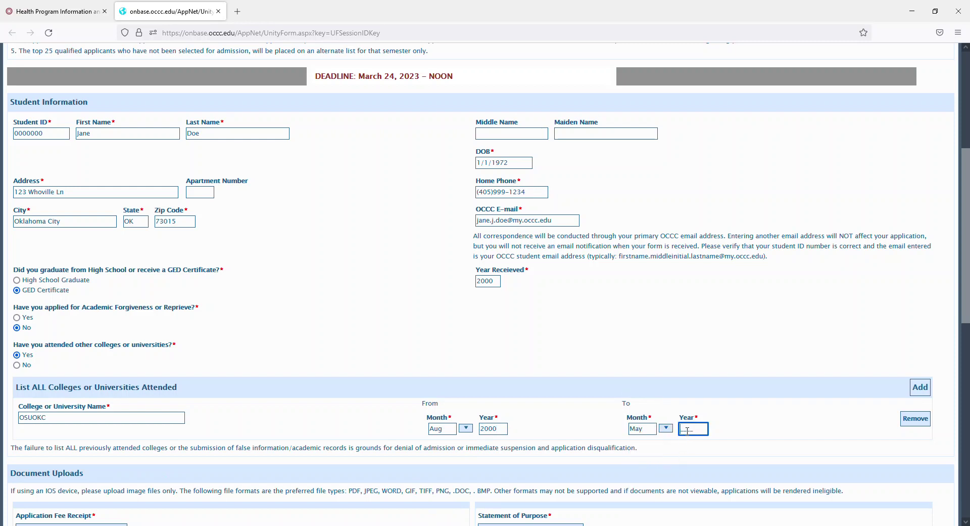
{"action": "type", "text": "2001"}
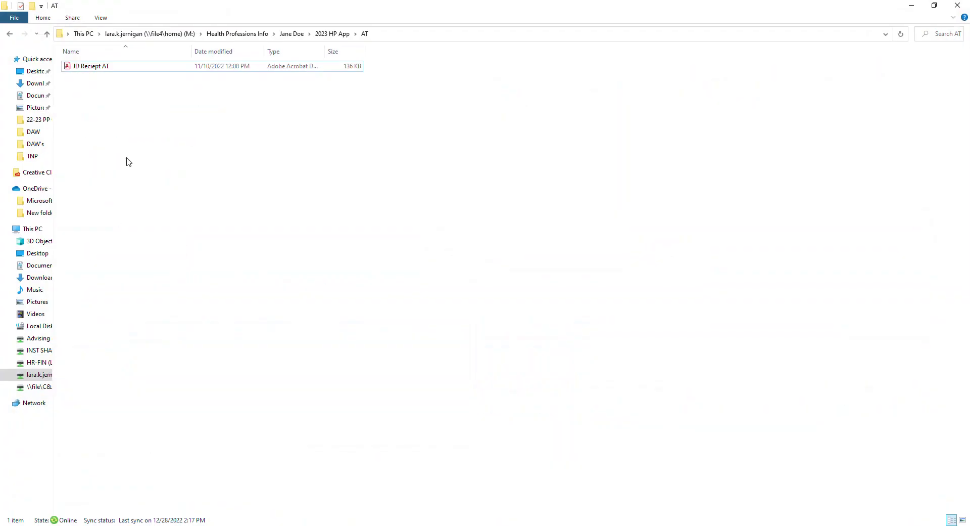
Review the $20.00 fee receipt PDF in Acrobat, then minimize Acrobat and File Explorer.
{"action": "left_click", "coordinate": [105, 68]}
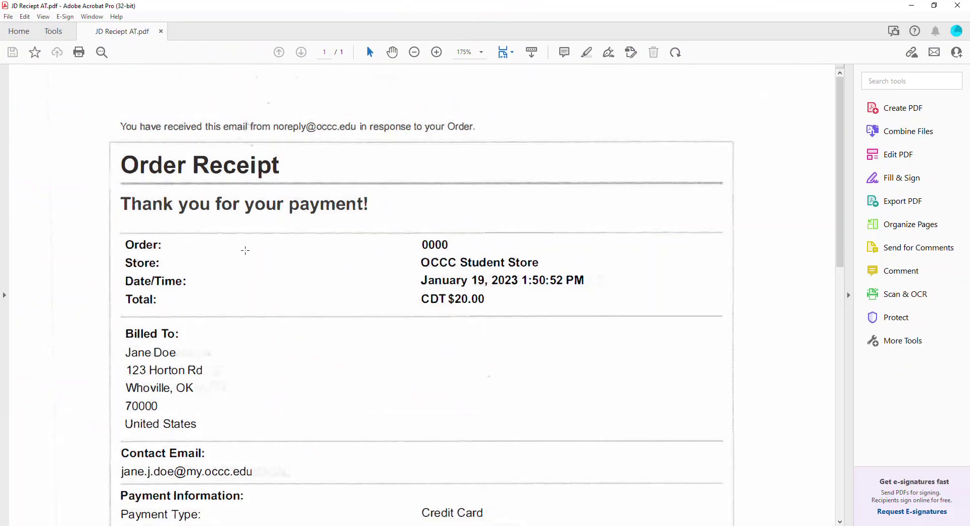
{"action": "scroll", "coordinate": [187, 431], "scroll_direction": "down", "scroll_amount": 3}
{"action": "scroll", "coordinate": [187, 430], "scroll_direction": "down", "scroll_amount": 3}
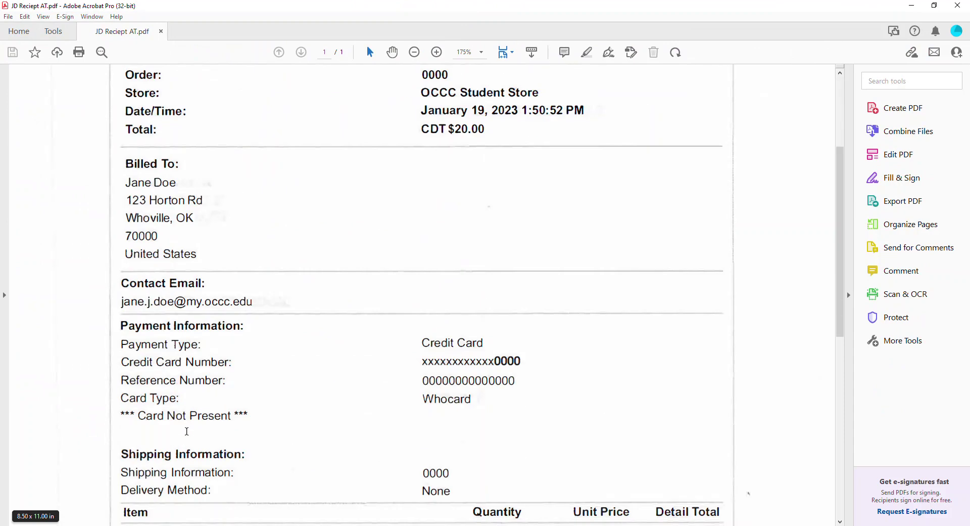
{"action": "scroll", "coordinate": [229, 362], "scroll_direction": "down", "scroll_amount": 4}
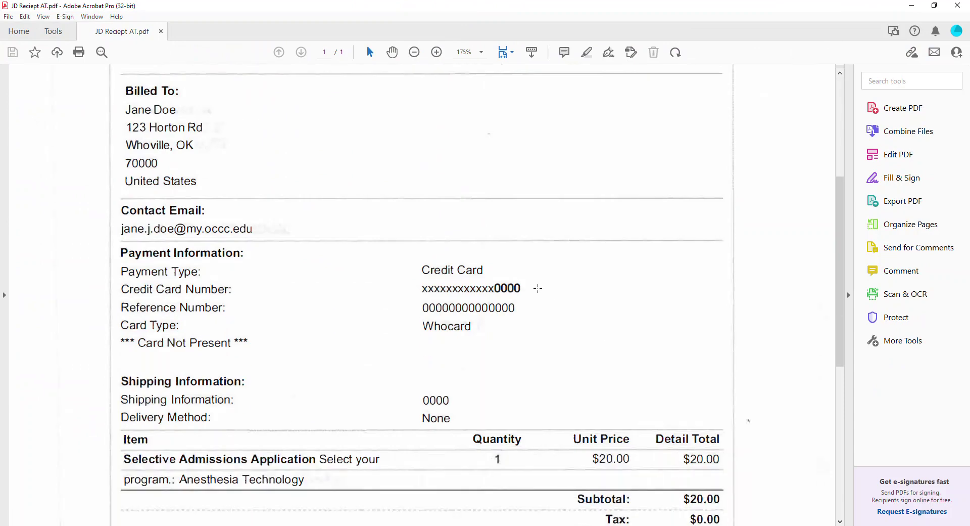
{"action": "scroll", "coordinate": [428, 393], "scroll_direction": "down", "scroll_amount": 4}
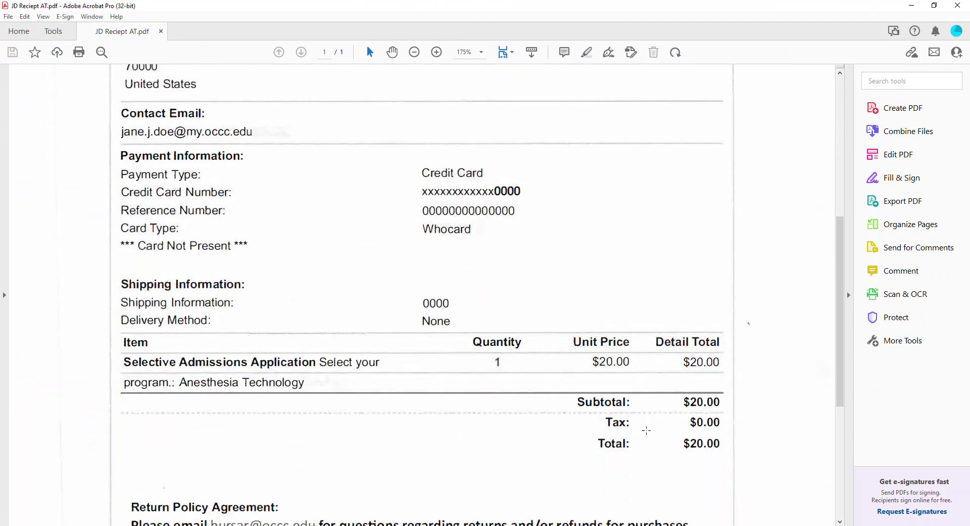
{"action": "scroll", "coordinate": [608, 363], "scroll_direction": "down", "scroll_amount": 3}
{"action": "scroll", "coordinate": [496, 372], "scroll_direction": "up", "scroll_amount": 17}
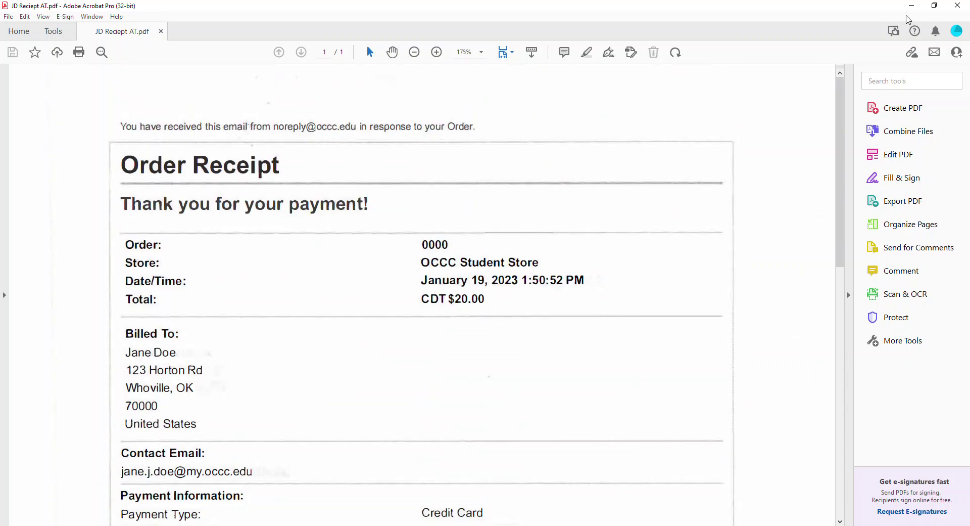
{"action": "left_click", "coordinate": [911, 5]}
{"action": "left_click", "coordinate": [908, 6]}
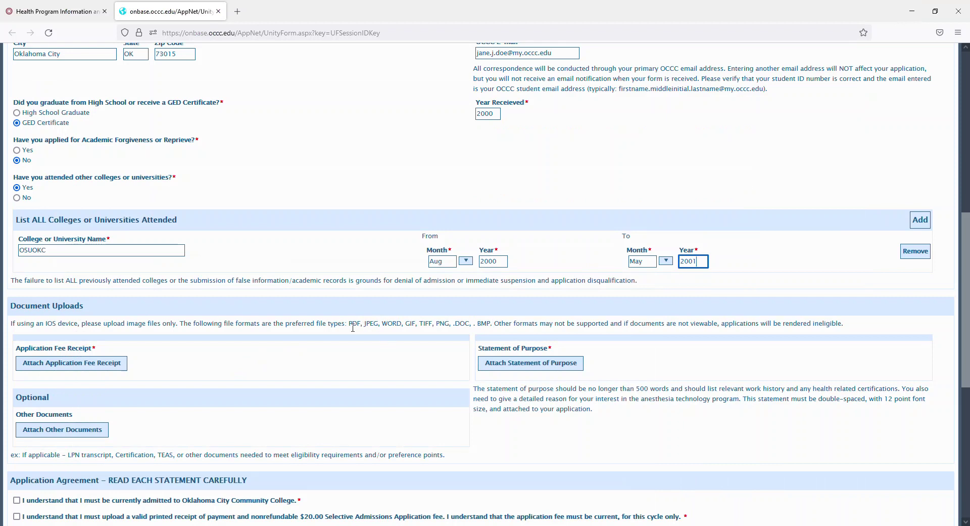
Attach JD Reciept AT.pdf from the 2023 HP App > AT folder as the Application Fee Receipt.
{"action": "left_click", "coordinate": [86, 368]}
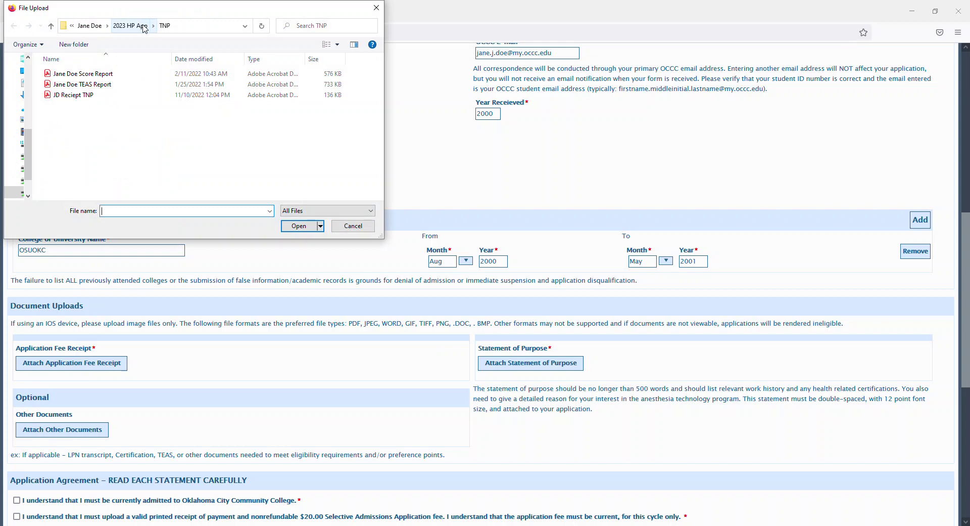
{"action": "left_click", "coordinate": [132, 26]}
{"action": "double_click", "coordinate": [64, 75]}
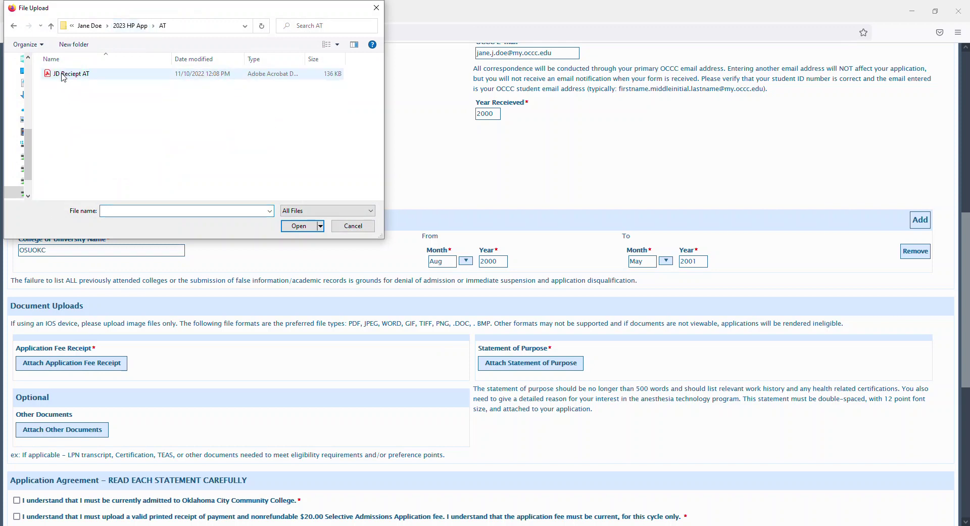
{"action": "double_click", "coordinate": [63, 75]}
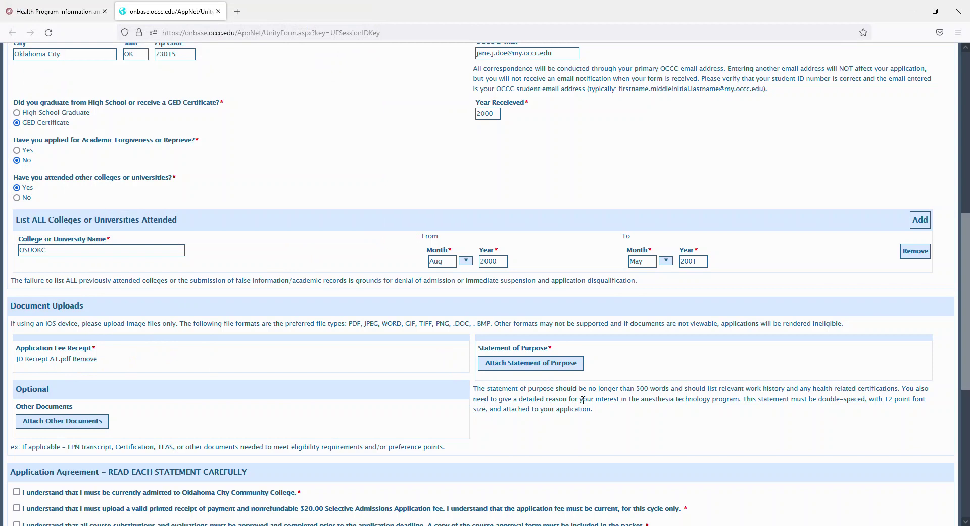
{"action": "scroll", "coordinate": [111, 380], "scroll_direction": "down", "scroll_amount": 2}
{"action": "scroll", "coordinate": [110, 380], "scroll_direction": "down", "scroll_amount": 1}
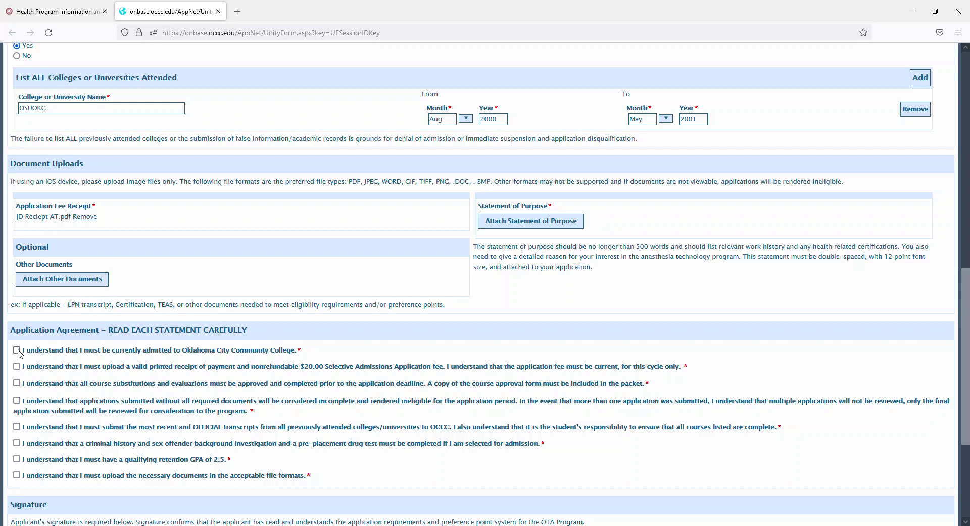
Check the agreements for OCCC admission, fee receipt, course substitution, incomplete applications, transcripts, background check, and the 2.5 GPA.
{"action": "left_click", "coordinate": [17, 351]}
{"action": "left_click", "coordinate": [17, 367]}
{"action": "left_click", "coordinate": [17, 383]}
{"action": "left_click", "coordinate": [16, 401]}
{"action": "left_click", "coordinate": [16, 427]}
{"action": "left_click", "coordinate": [17, 443]}
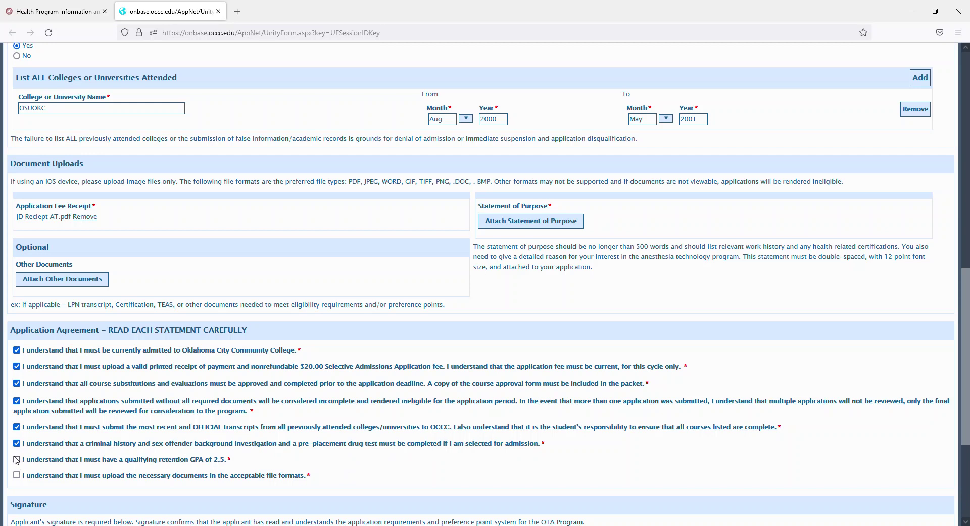
{"action": "left_click", "coordinate": [16, 459]}
Check the file-formats agreement and apply a drawn signature in the Applicant's Signature box.
{"action": "scroll", "coordinate": [234, 400], "scroll_direction": "down", "scroll_amount": 2}
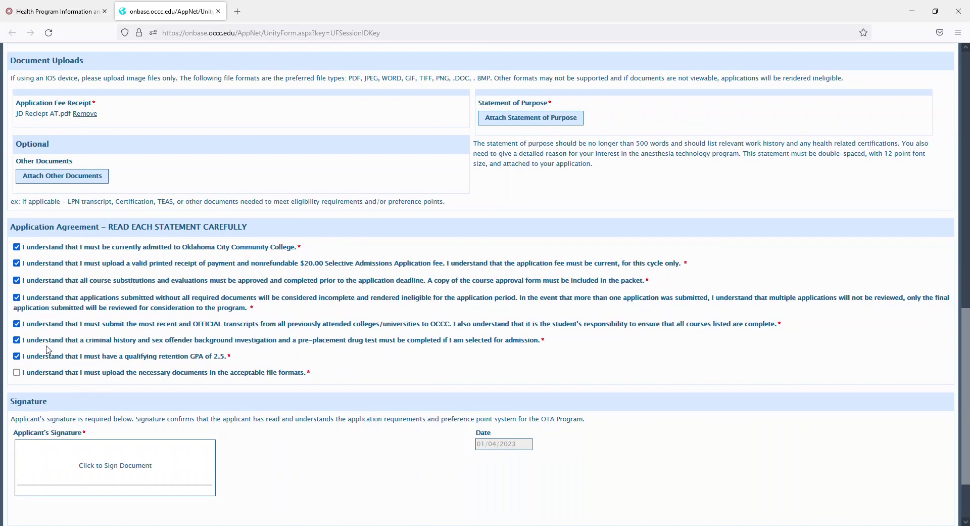
{"action": "left_click", "coordinate": [16, 372]}
{"action": "left_click", "coordinate": [72, 453]}
{"action": "mouse_move", "coordinate": [357, 308]}
{"action": "left_mouse_down"}
{"action": "mouse_move", "coordinate": [307, 243]}
{"action": "mouse_move", "coordinate": [373, 308]}
{"action": "mouse_move", "coordinate": [447, 294]}
{"action": "left_mouse_up"}
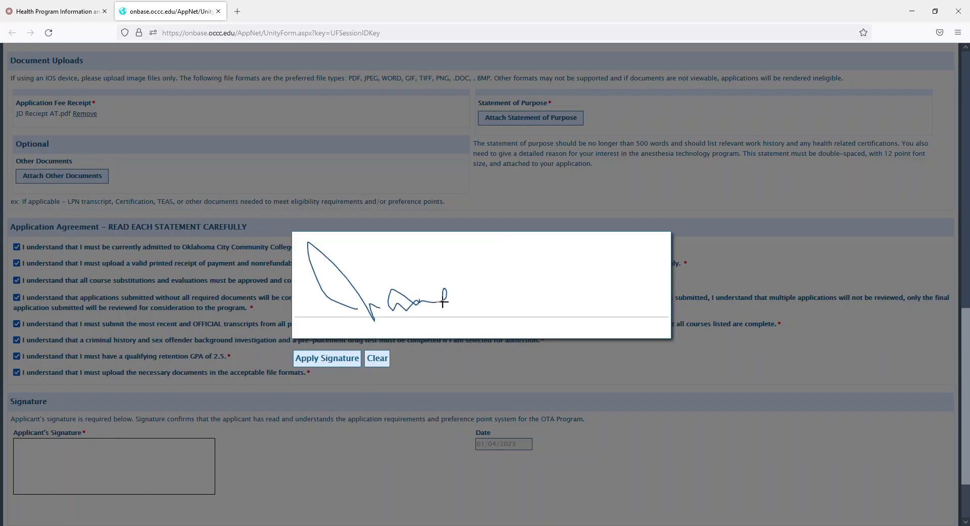
{"action": "mouse_move", "coordinate": [472, 244]}
{"action": "left_mouse_down"}
{"action": "mouse_move", "coordinate": [482, 306]}
{"action": "mouse_move", "coordinate": [556, 308]}
{"action": "mouse_move", "coordinate": [554, 295]}
{"action": "mouse_move", "coordinate": [588, 277]}
{"action": "left_mouse_up"}
{"action": "left_click", "coordinate": [336, 359]}
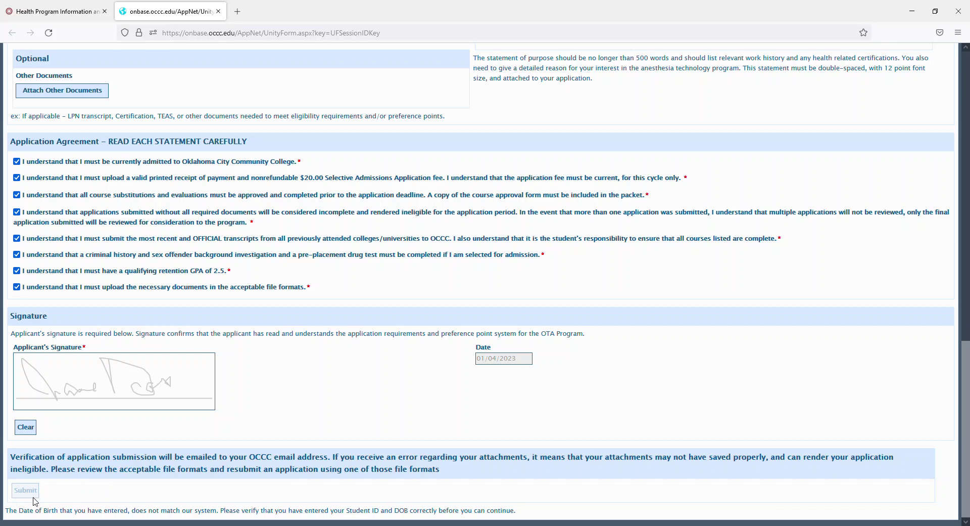
Scroll through the signed form to review it, including the date-of-birth mismatch warning.
{"action": "scroll", "coordinate": [21, 496], "scroll_direction": "up", "scroll_amount": 3}
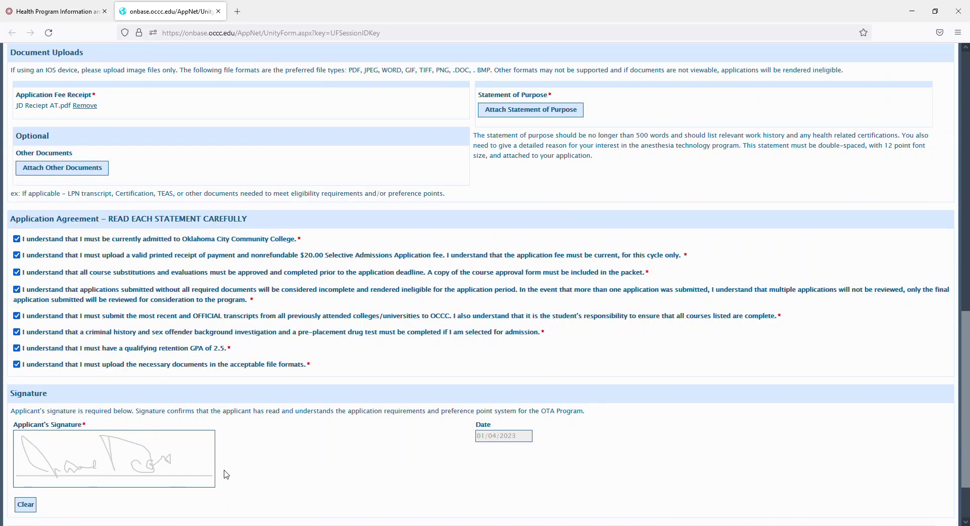
{"action": "scroll", "coordinate": [227, 475], "scroll_direction": "up", "scroll_amount": 8}
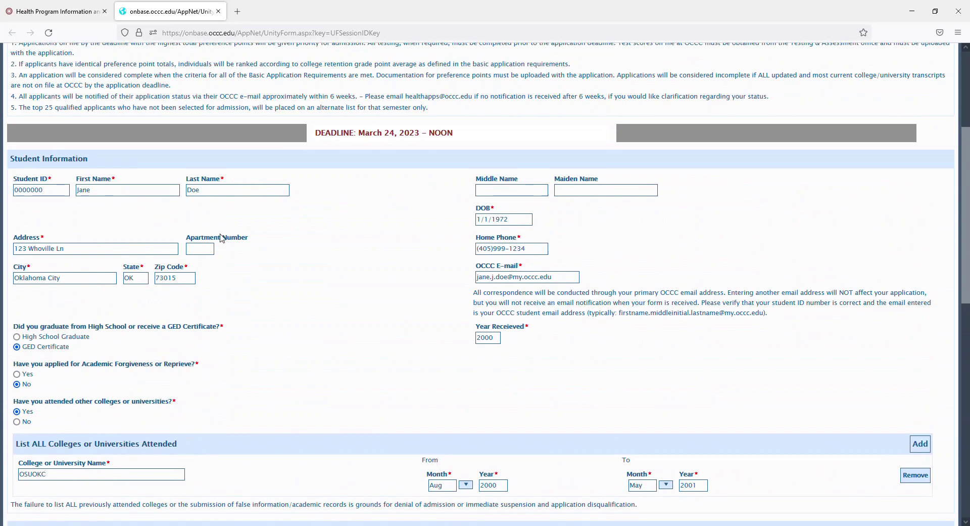
{"action": "scroll", "coordinate": [253, 349], "scroll_direction": "up", "scroll_amount": 2}
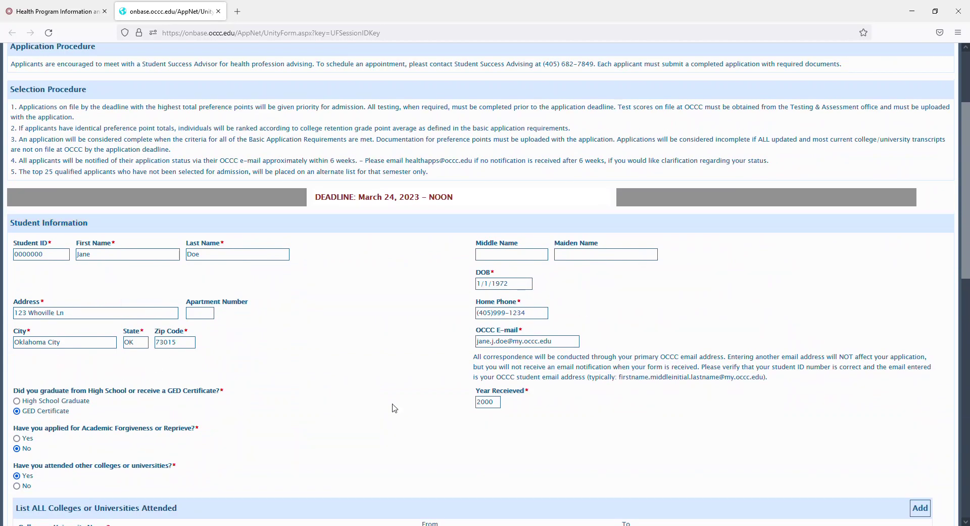
{"action": "scroll", "coordinate": [395, 407], "scroll_direction": "down", "scroll_amount": 10}
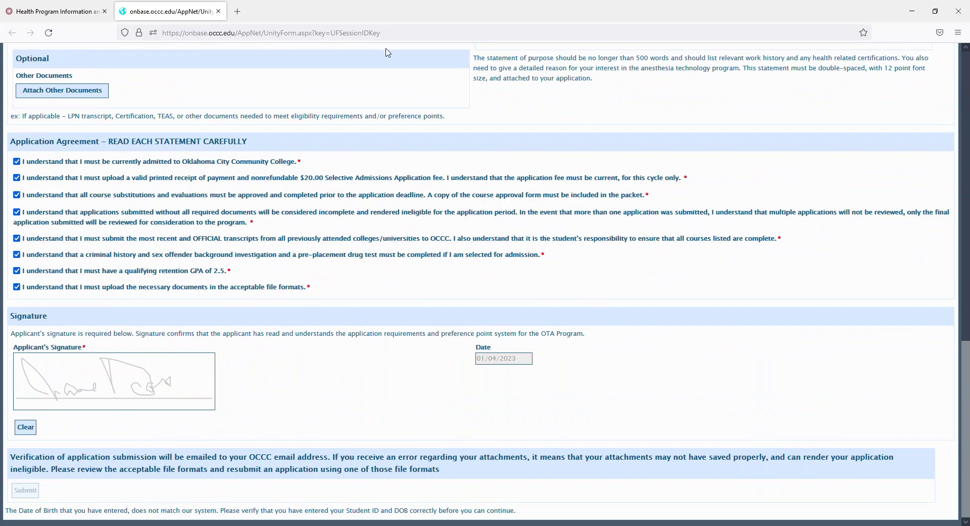
Open the Student Success Advising page from the Health Program Information tab's Advising link.
{"action": "left_click", "coordinate": [83, 9]}
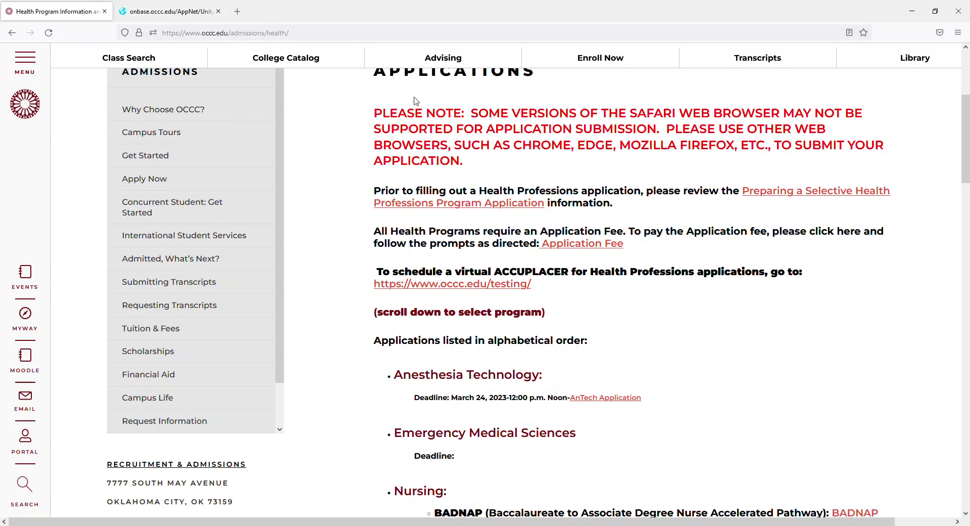
{"action": "left_click", "coordinate": [432, 65]}
{"action": "scroll", "coordinate": [277, 320], "scroll_direction": "down", "scroll_amount": 12}
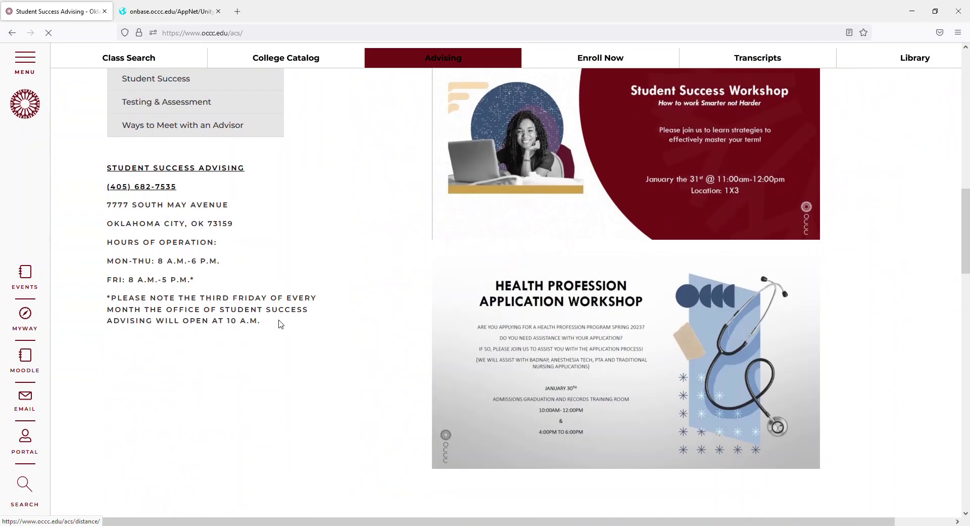